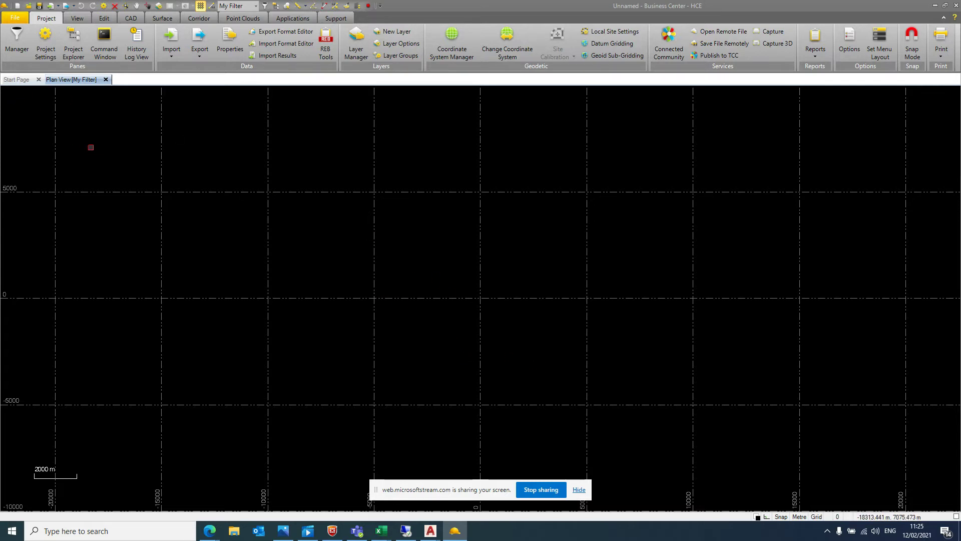
Step: Set the project's coordinate system to United Kingdom/Ordnance Survey, zone OS National Grid (OSTN02), with the OSGM02 (United Kingdom) geoid model
left_click(53, 55)
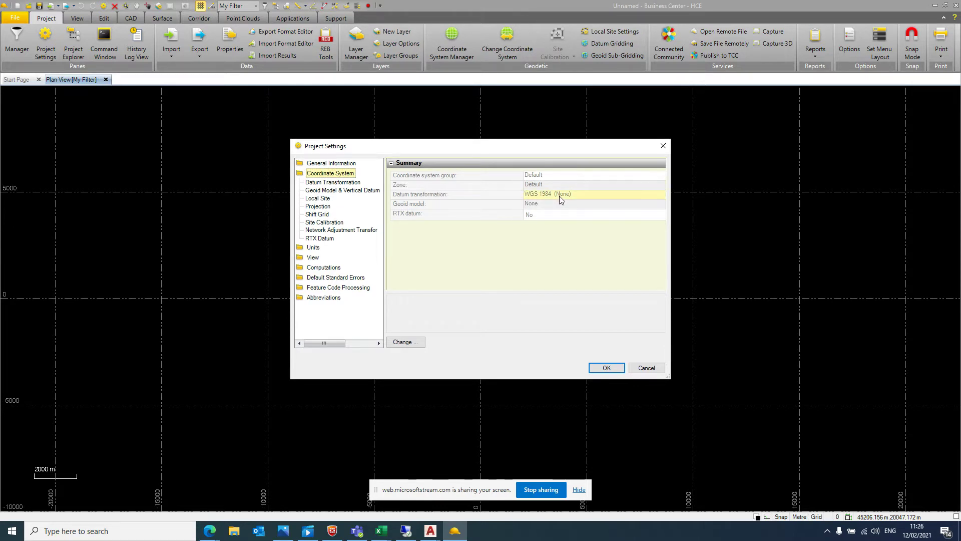
left_click(418, 342)
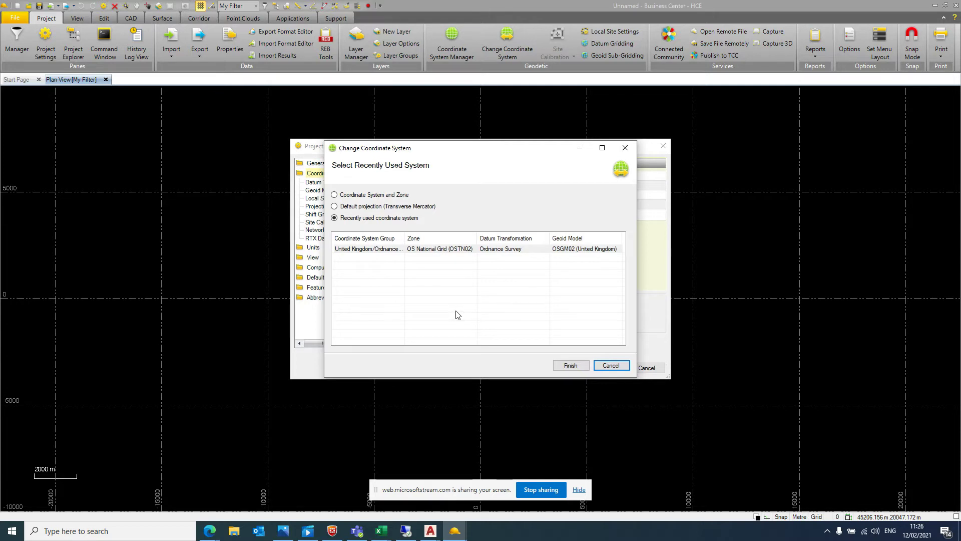
left_click(463, 250)
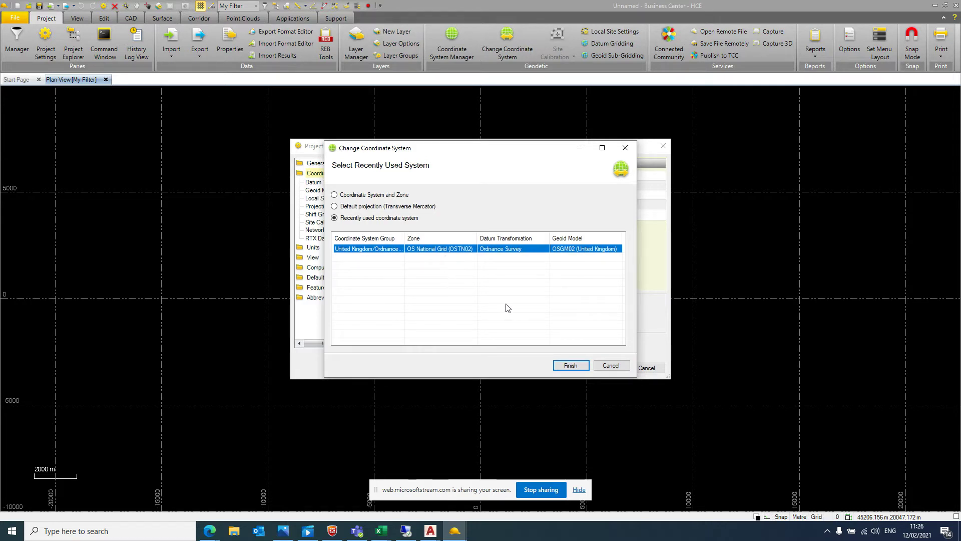
left_click(562, 365)
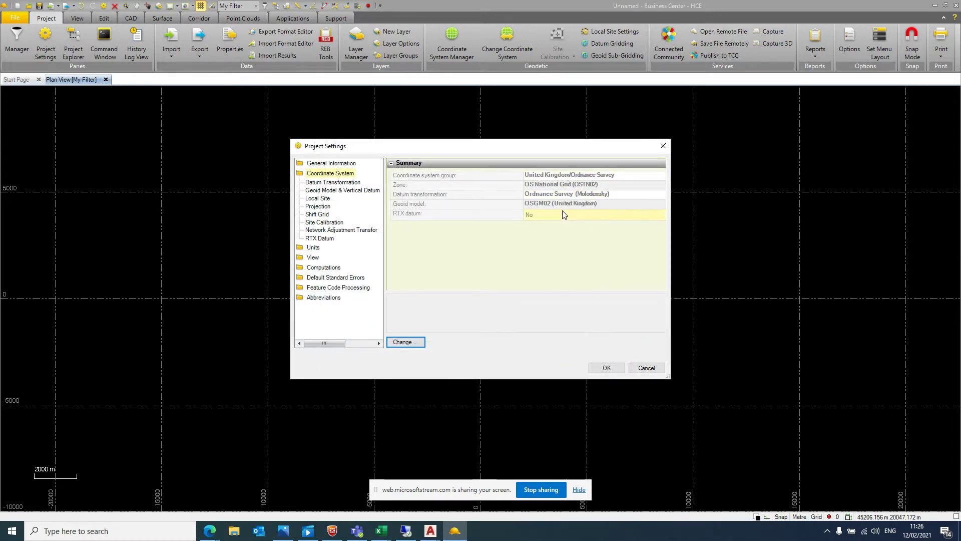
left_click(617, 367)
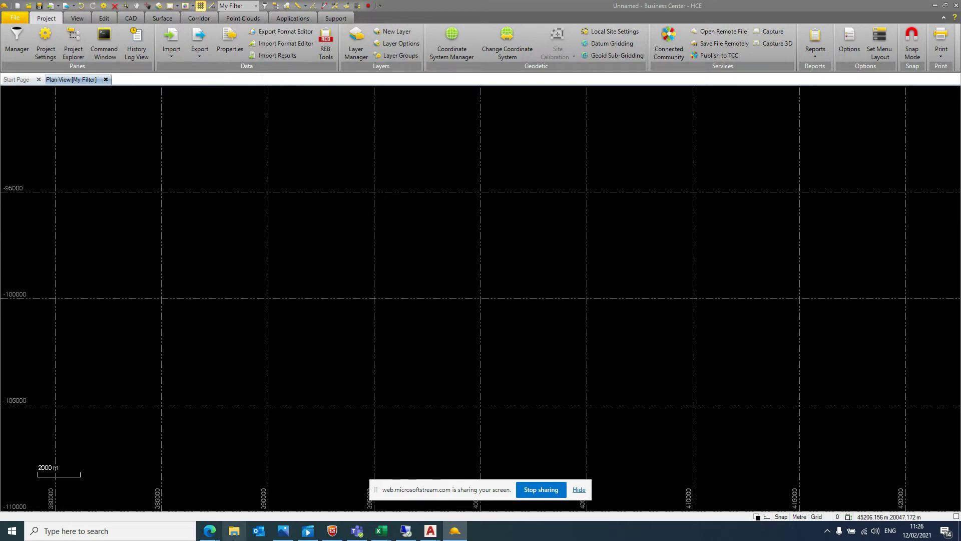
Step: Import the OD Formation Model drawing from the MC Data folder into the plan view
left_click(234, 531)
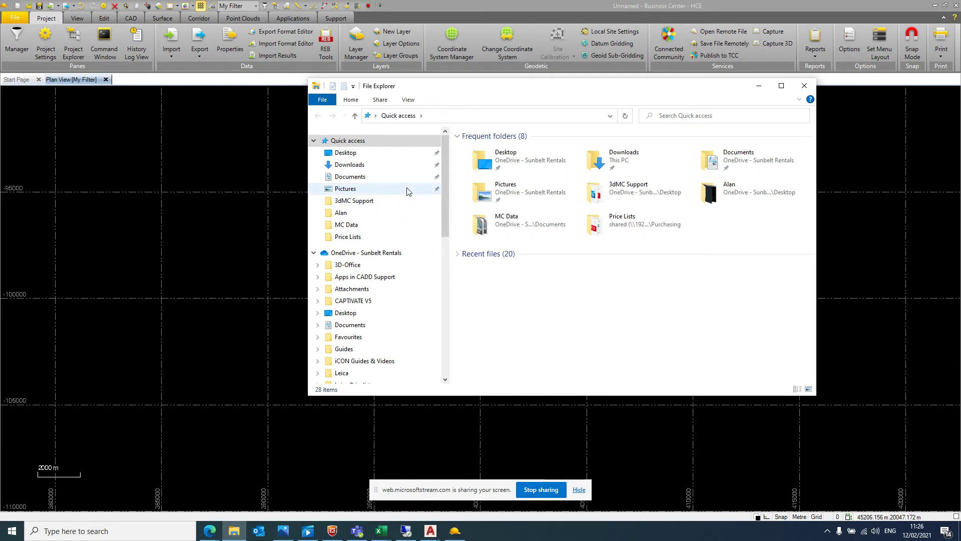
left_click(405, 223)
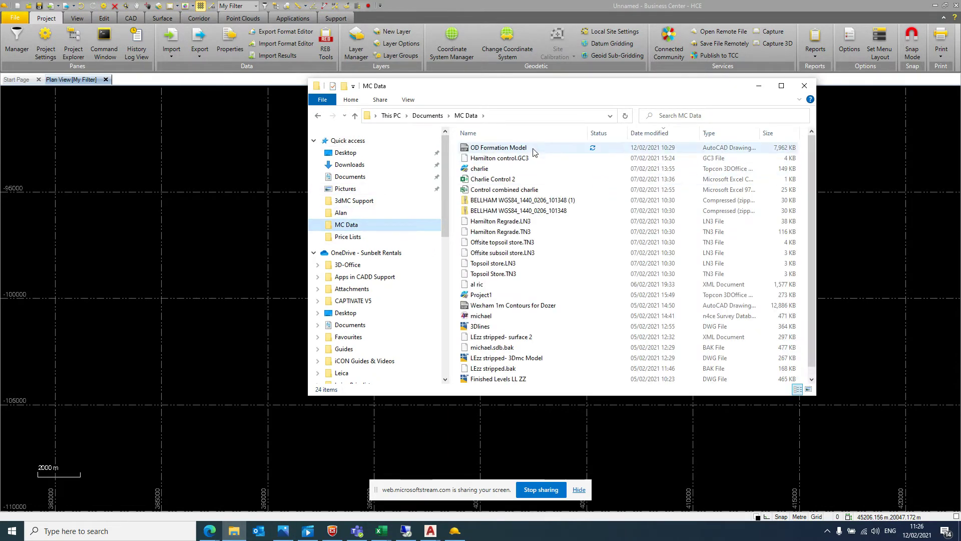
left_click_drag(534, 152, 167, 200)
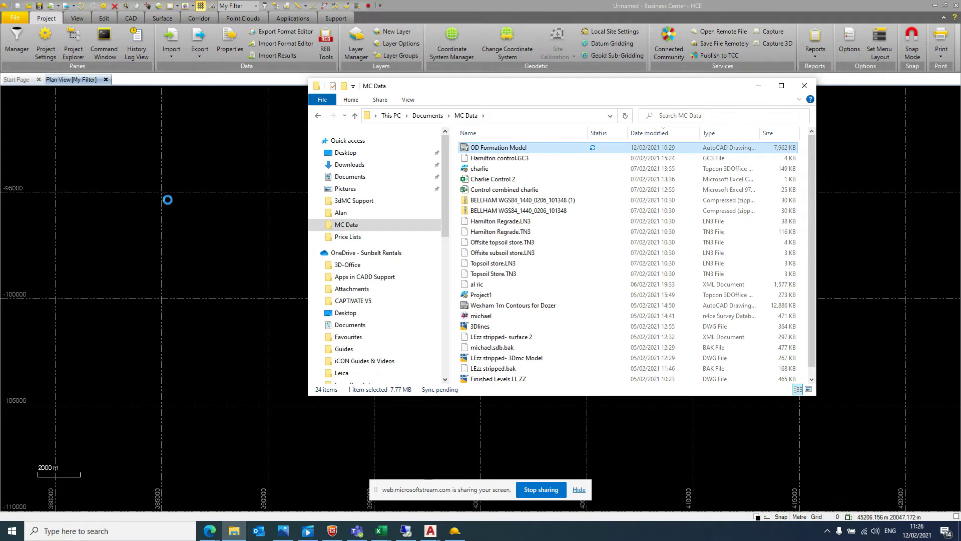
left_click(765, 92)
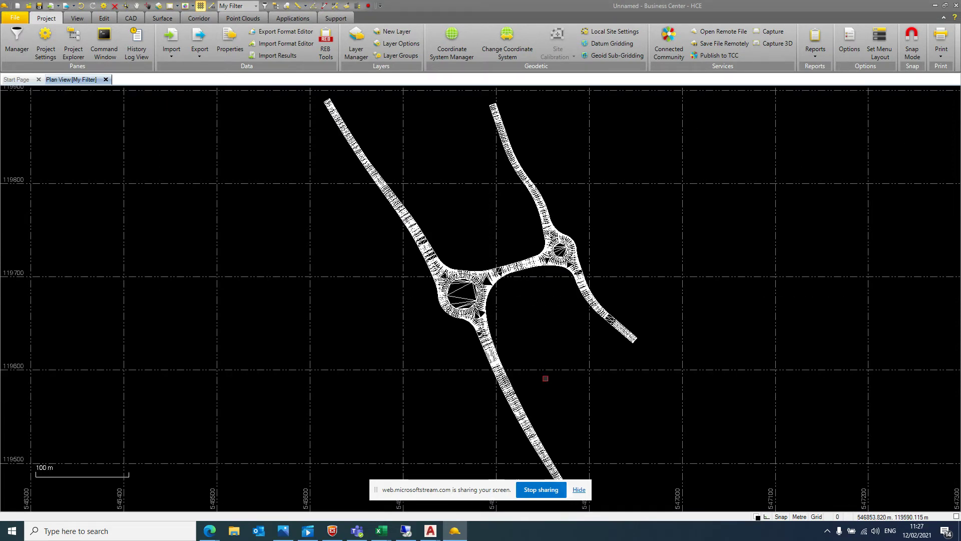
scroll(477, 274, "up", 3)
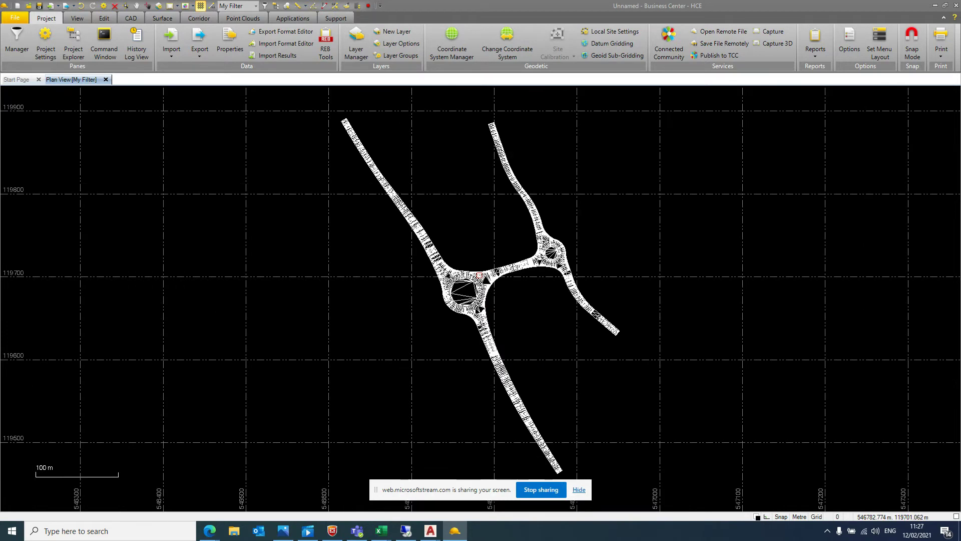
scroll(477, 274, "down", 3)
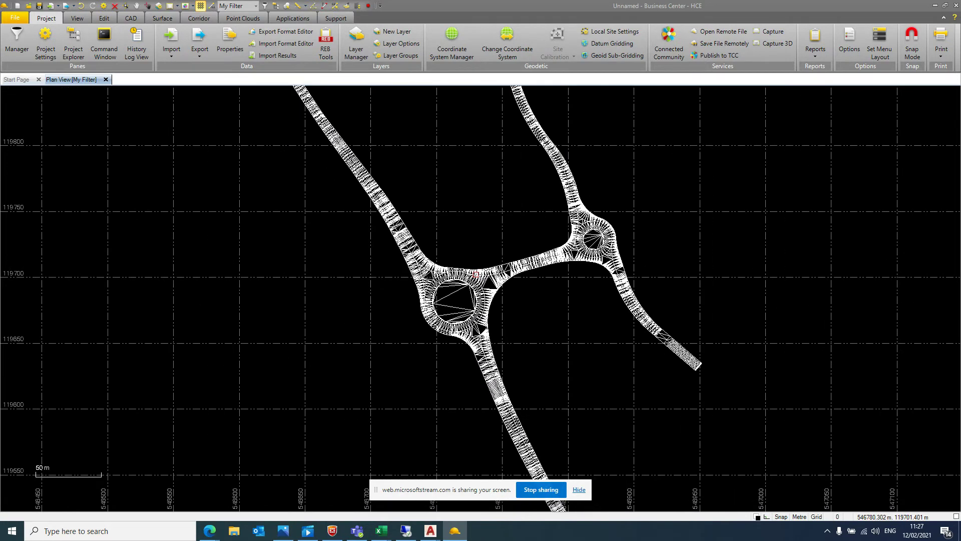
scroll(476, 274, "down", 1)
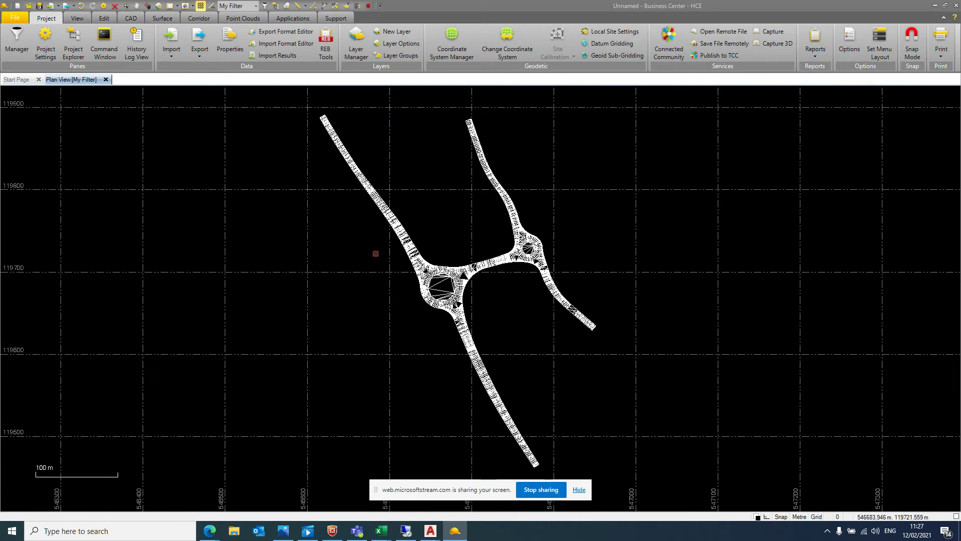
scroll(375, 251, "down", 1)
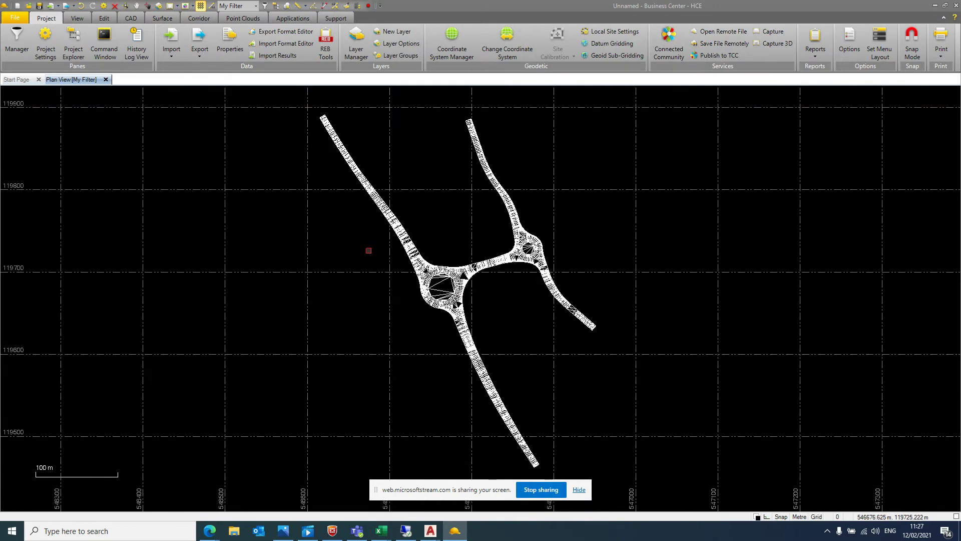
Step: Set up a construction export with the Machine Job Site Design exporter, using Surface as the model type
left_click(199, 40)
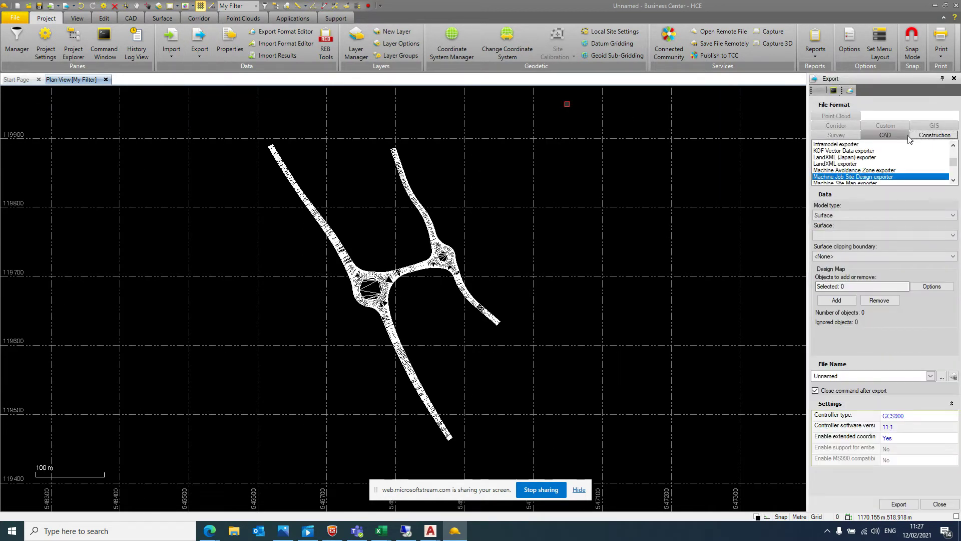
left_click(885, 134)
left_click(836, 125)
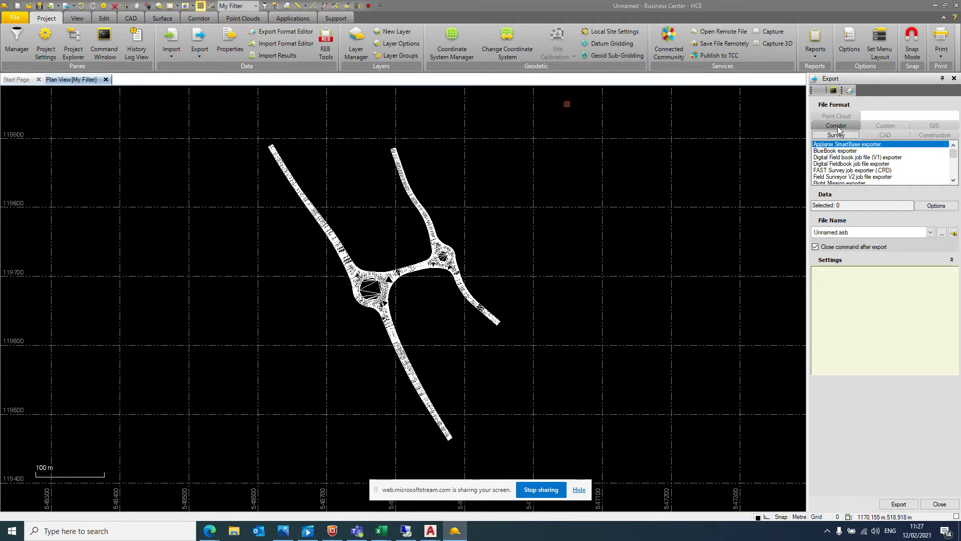
left_click(886, 127)
left_click(934, 126)
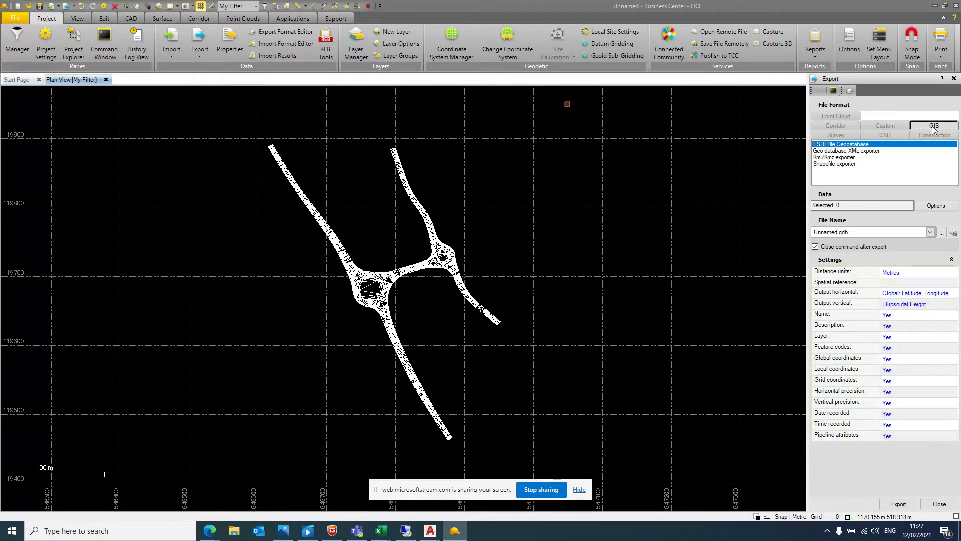
left_click(929, 135)
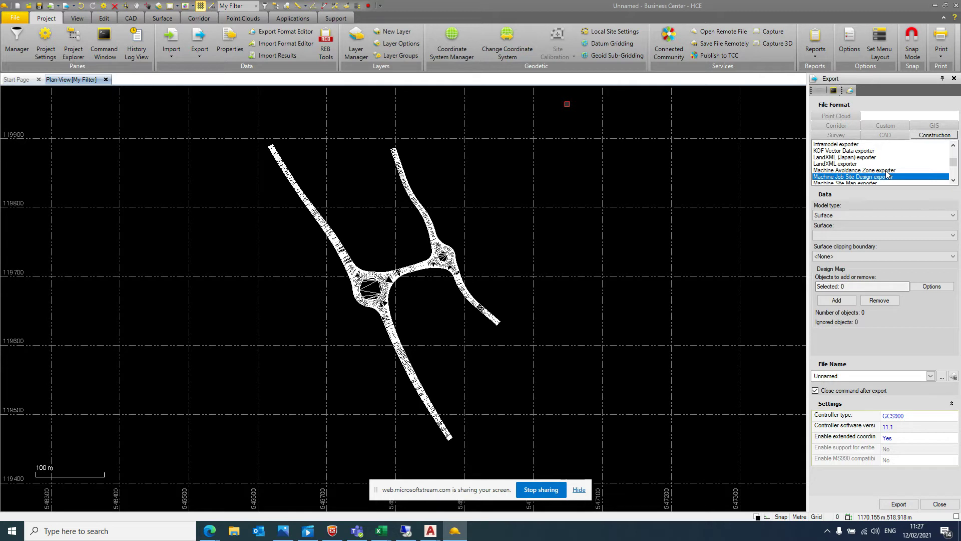
scroll(886, 170, "up", 4)
scroll(895, 162, "down", 4)
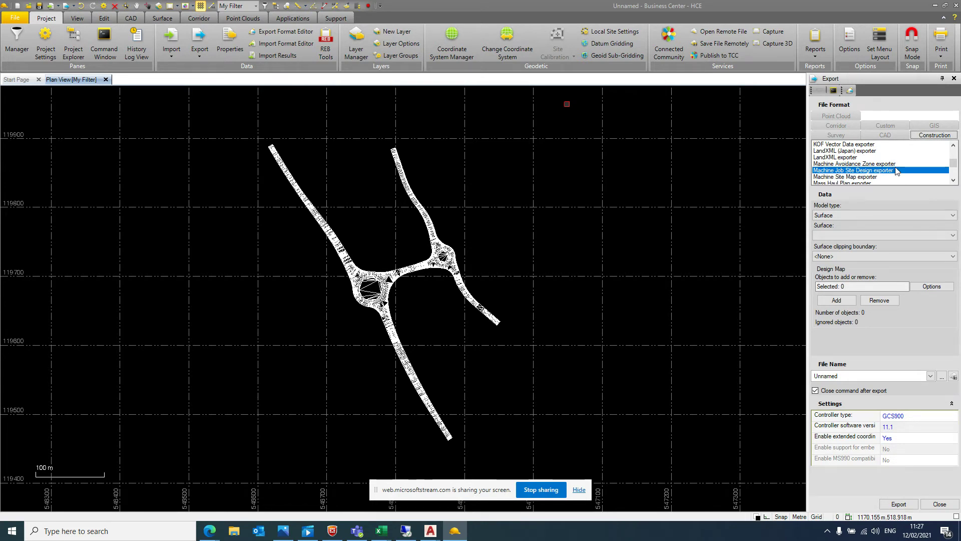
left_click(897, 173)
left_click(870, 215)
left_click(871, 214)
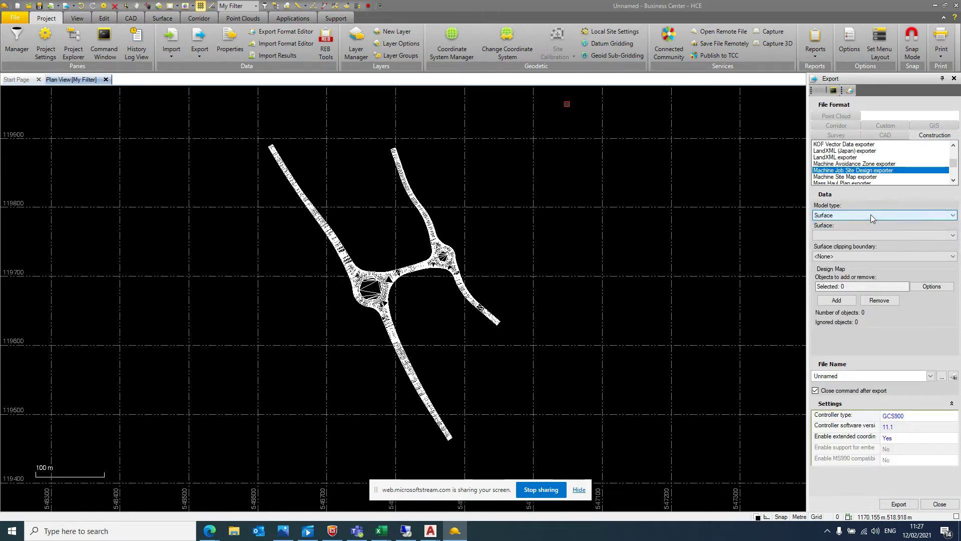
Step: Select all objects in the drawing and add them to the export's design map
left_click(924, 290)
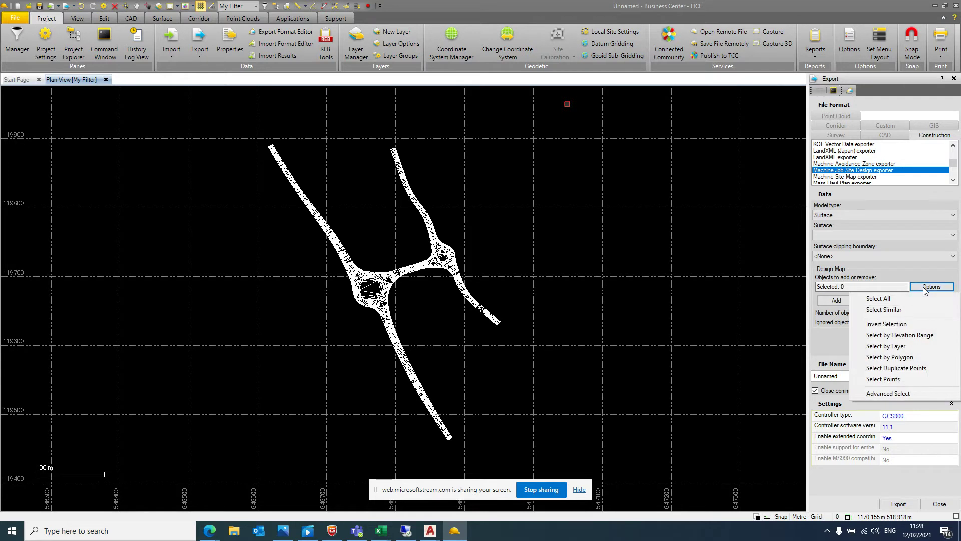
left_click(916, 299)
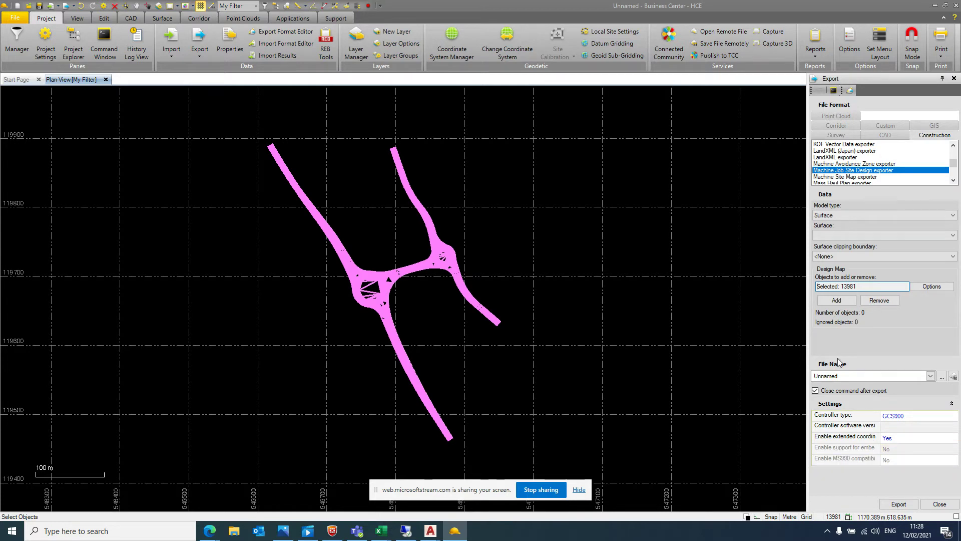
left_click(850, 303)
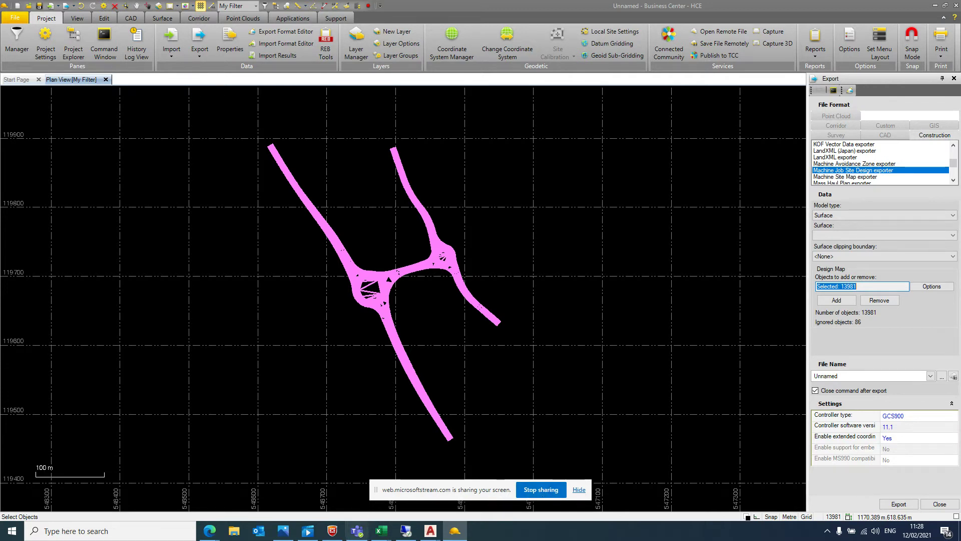
left_click(210, 531)
left_click(217, 484)
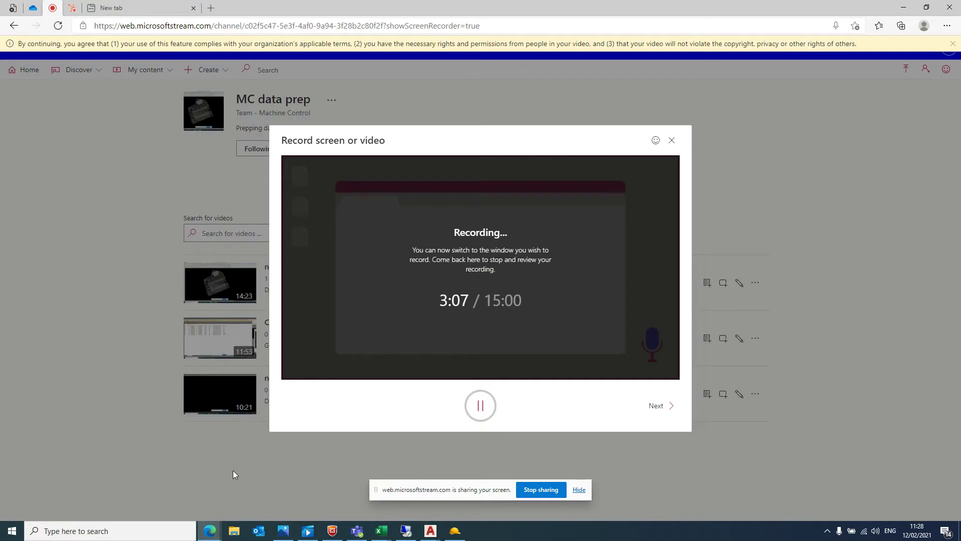
left_click(481, 404)
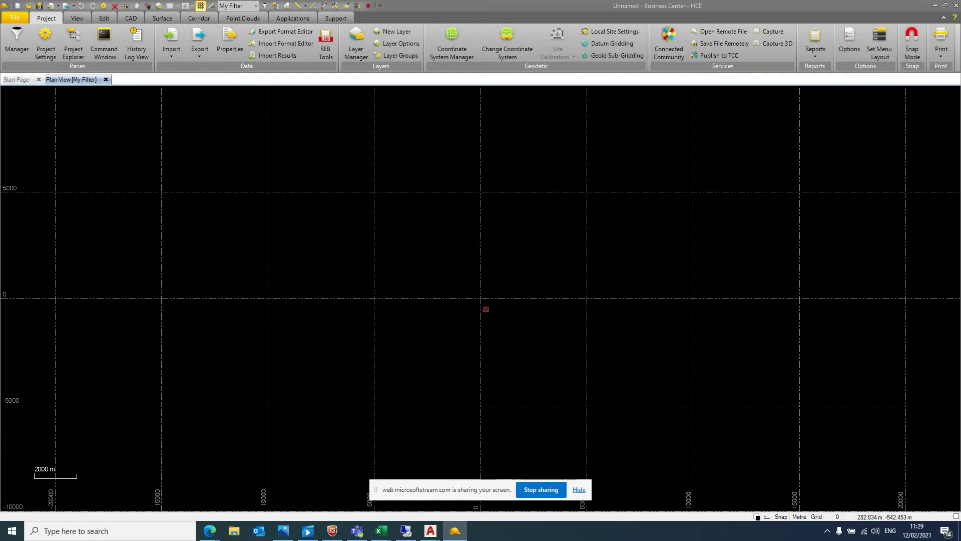
Step: Change the blank project's coordinate system to the recently used United Kingdom/Ordnance Survey system, OS National Grid (OSTN02) with geoid OSGM02 (United Kingdom)
left_click(50, 57)
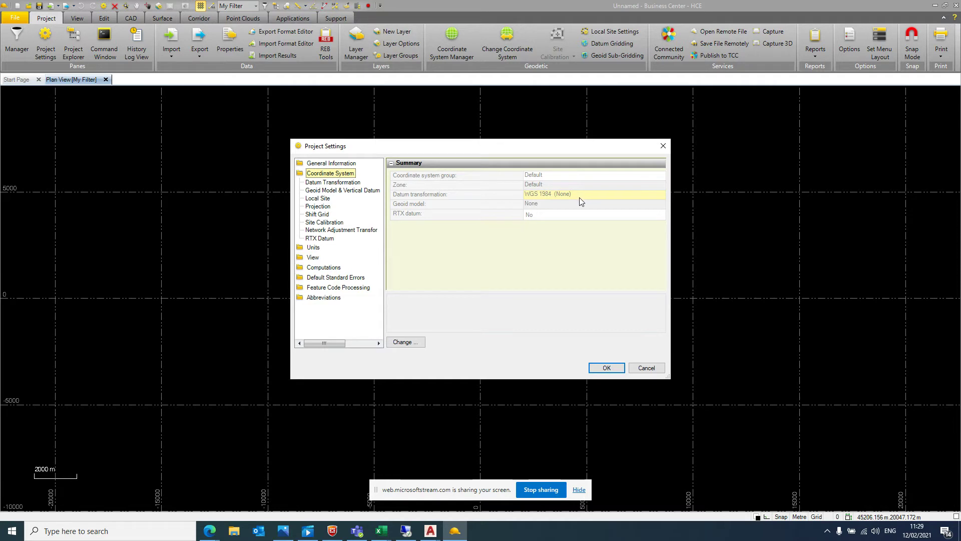
left_click(406, 342)
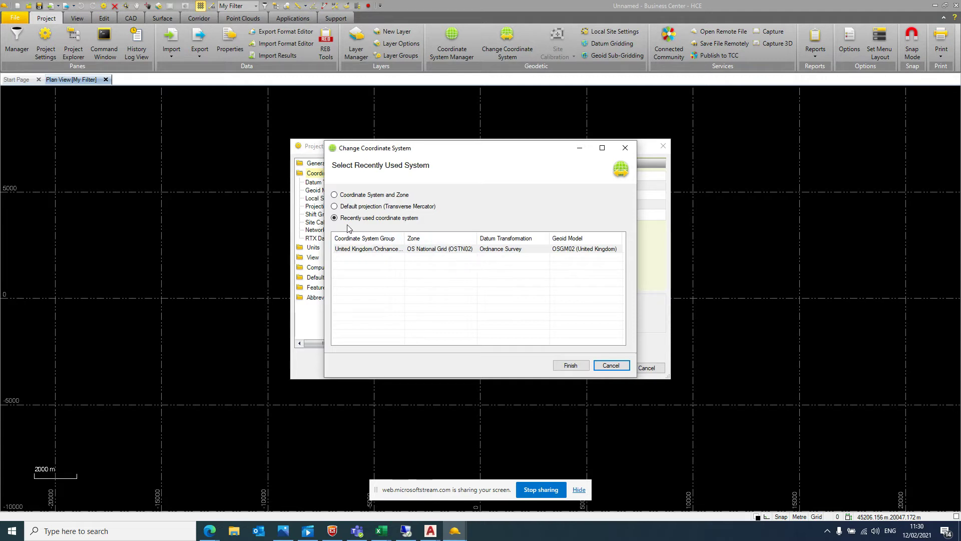
left_click(389, 250)
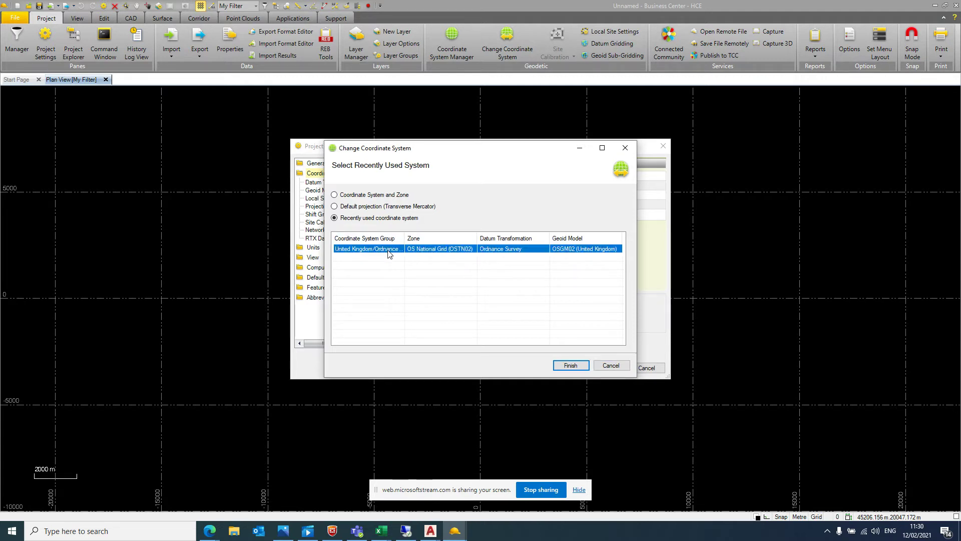
left_click(574, 365)
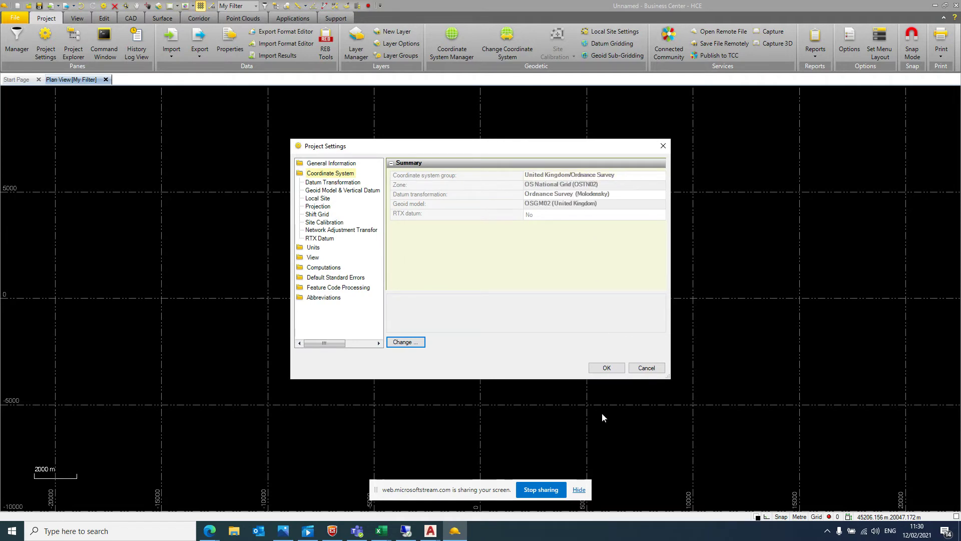
left_click(606, 368)
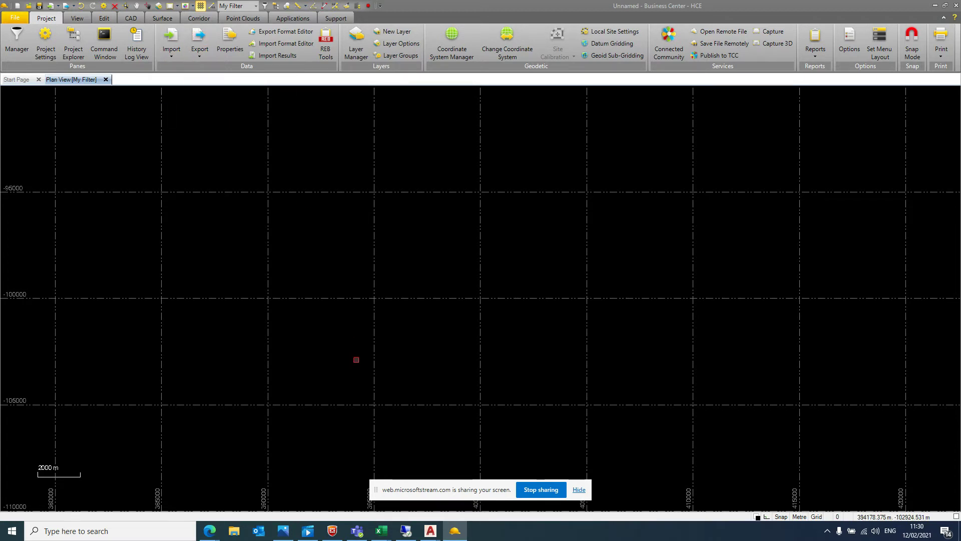
Step: Bring the OD Formation Model drawing from the MC Data folder into the project's plan view
left_click(235, 532)
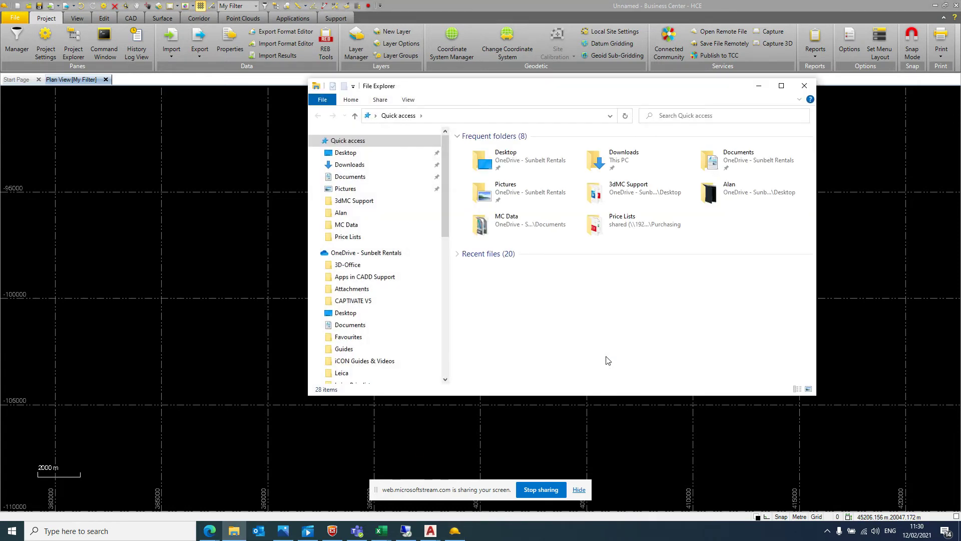
left_click(392, 226)
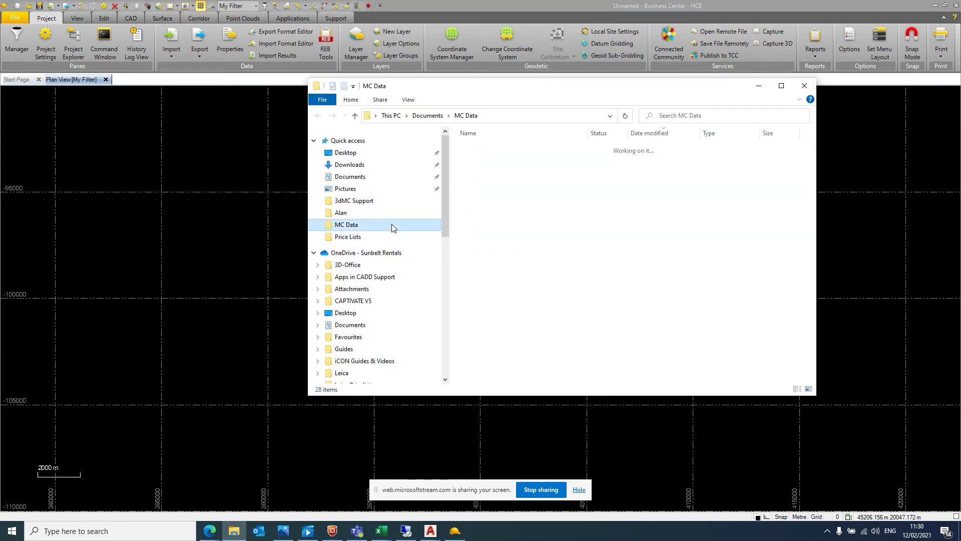
left_click(522, 149)
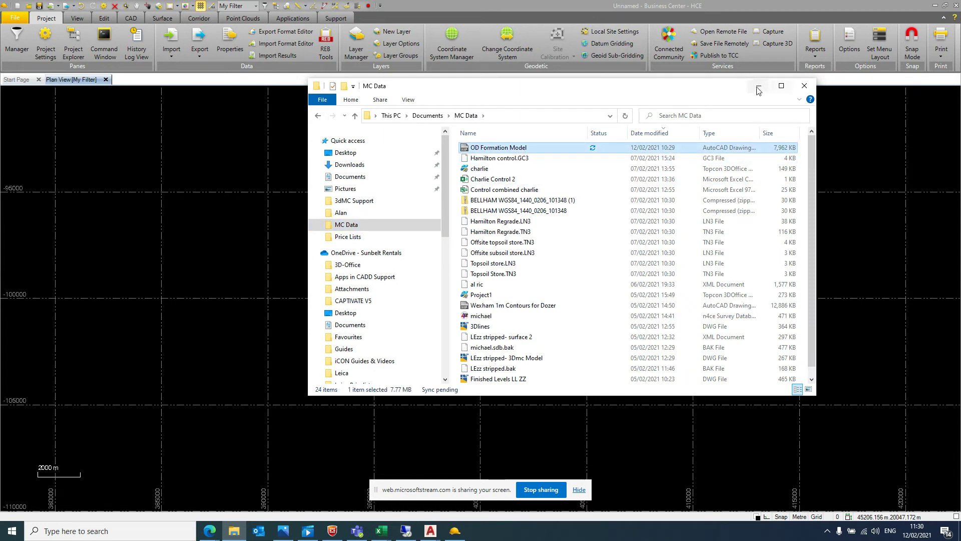
left_click(804, 86)
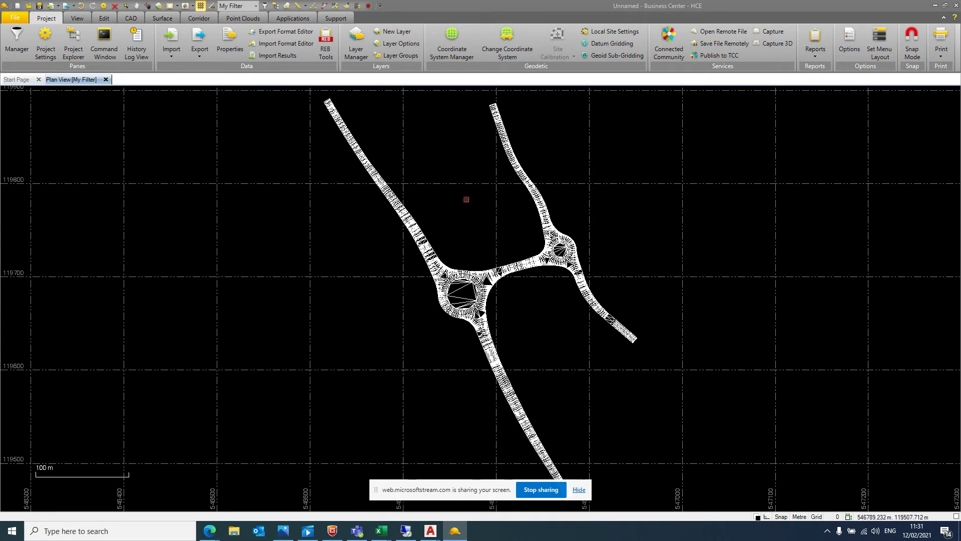
scroll(465, 199, "down", 1)
scroll(450, 148, "up", 1)
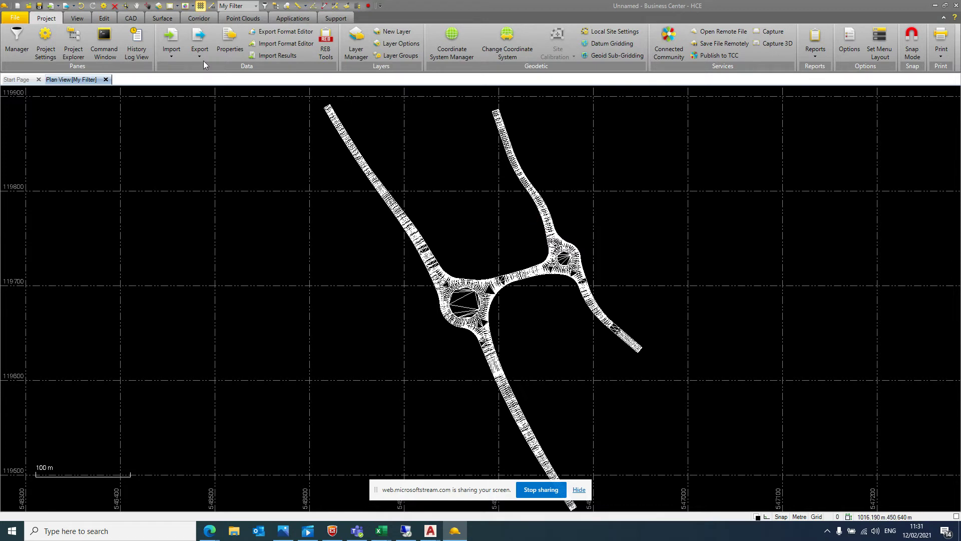
Step: Start creating a surface named Formation Model, with classification Unclassified and colour Grey
left_click(164, 19)
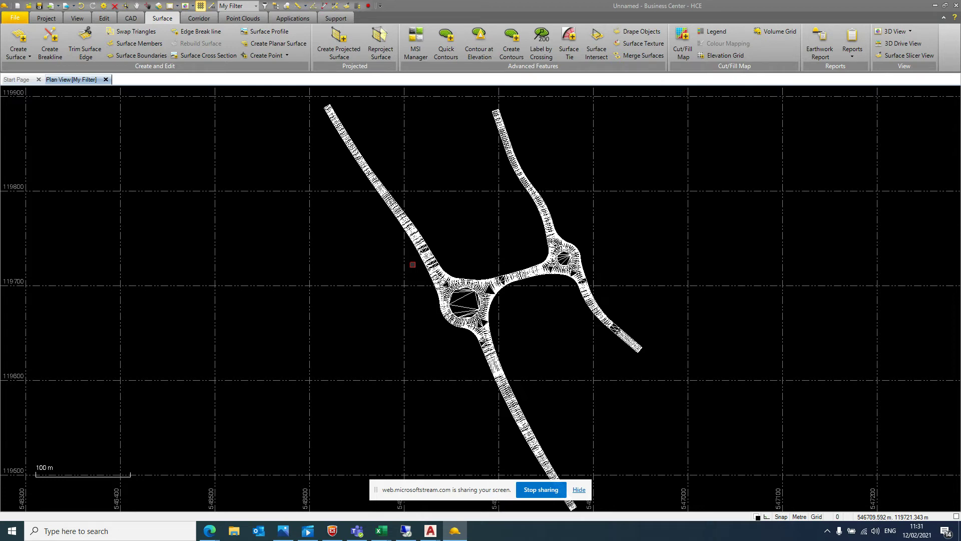
left_click(20, 40)
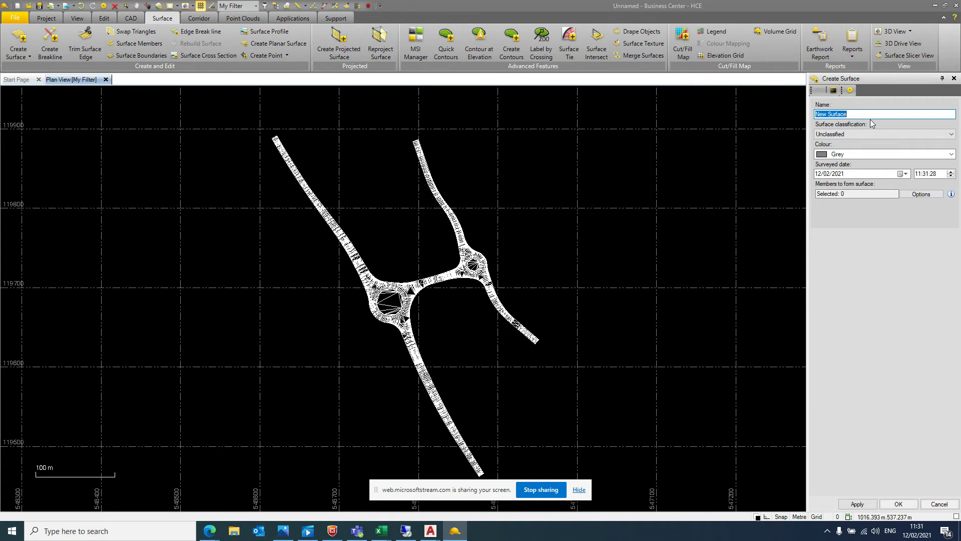
type("Formation Model")
left_click(910, 134)
left_click(910, 134)
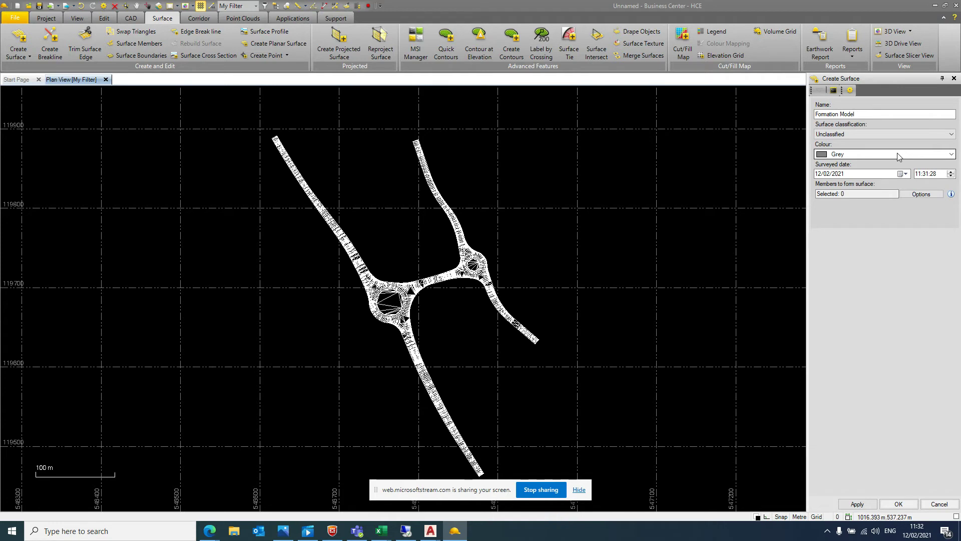
left_click(898, 154)
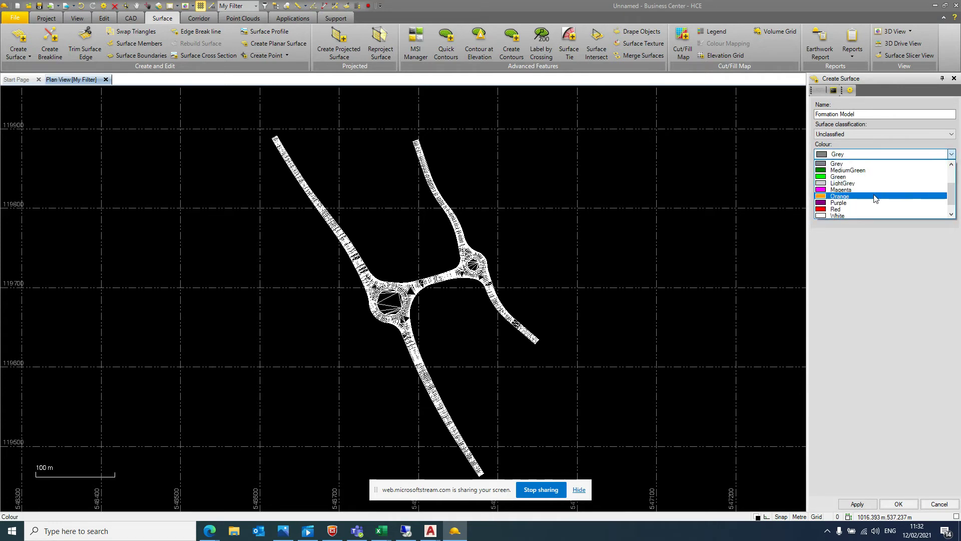
left_click(860, 335)
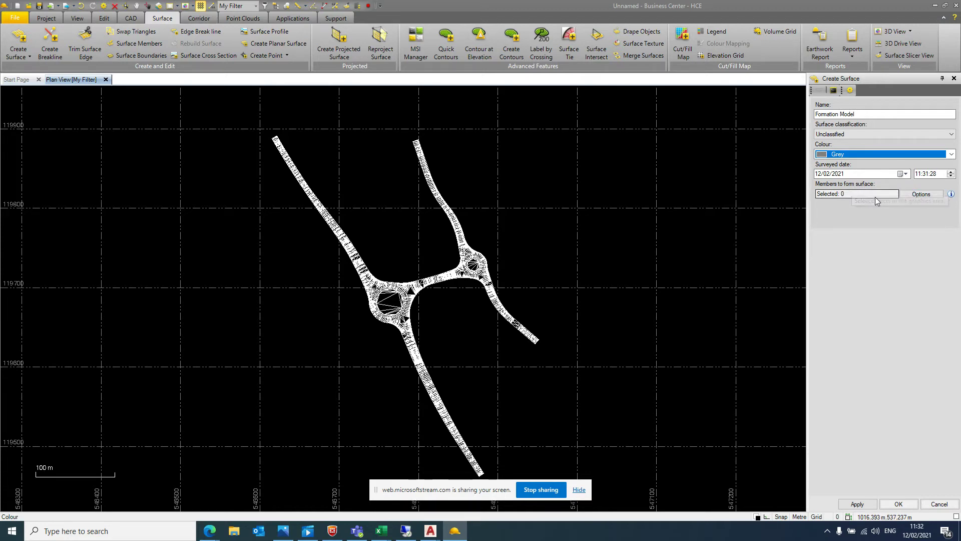
Step: Select all drawing objects as the members of the Formation Model surface and create it
left_click(851, 194)
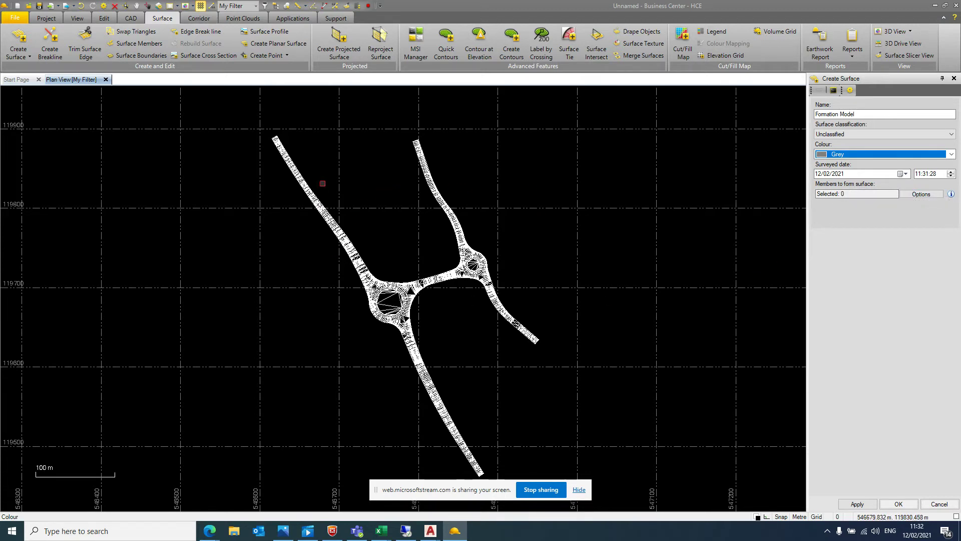
left_click(919, 197)
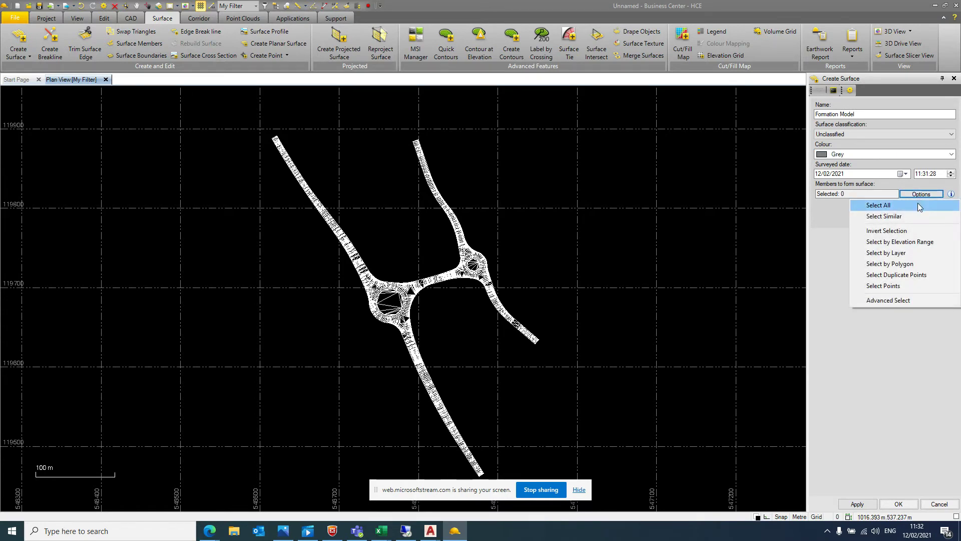
left_click(918, 204)
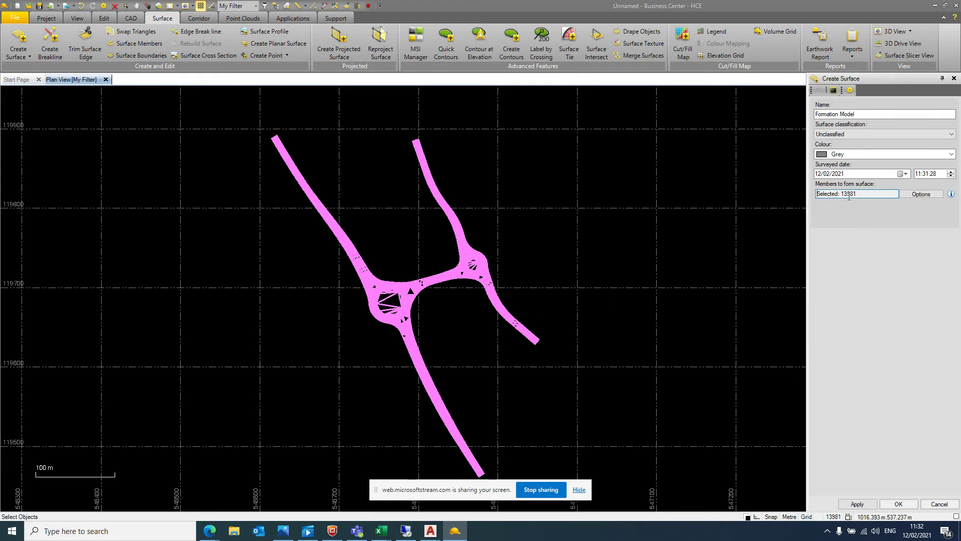
left_click(862, 508)
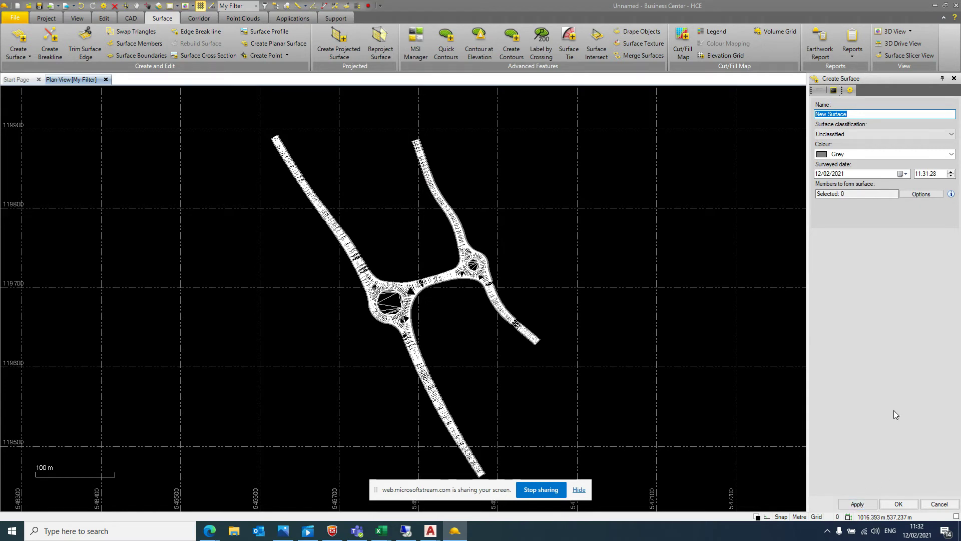
left_click(914, 505)
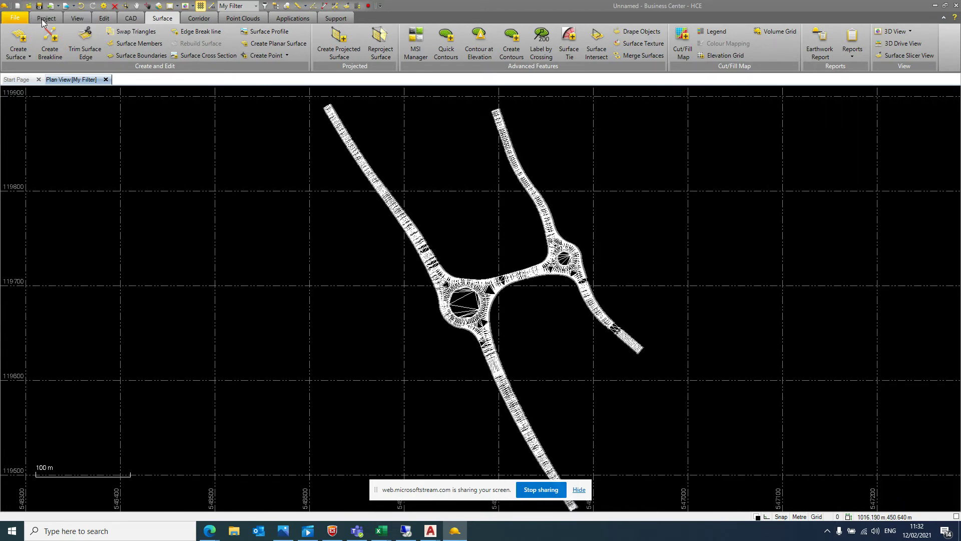
Step: Set up a construction export with the Machine Job Site Design exporter, using Formation Model as the surface
left_click(43, 20)
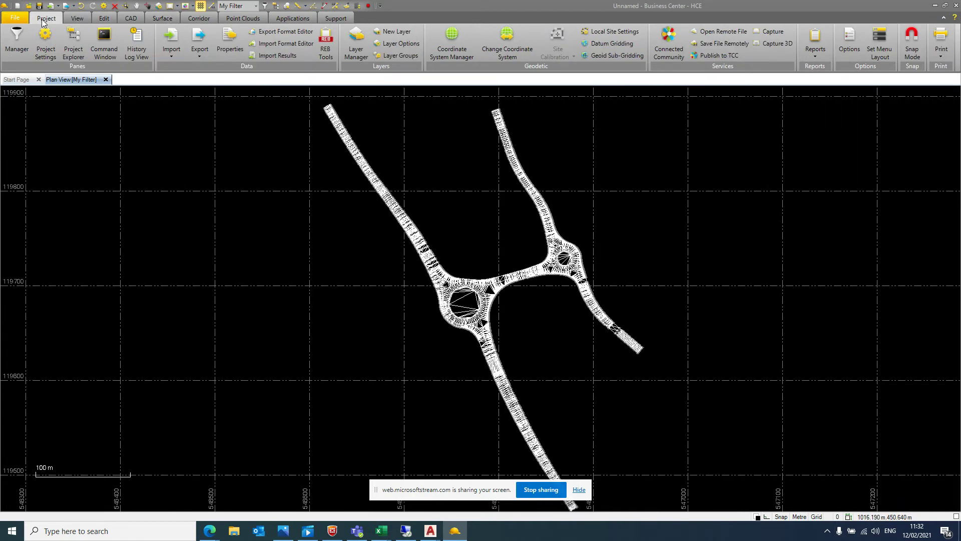
left_click(204, 46)
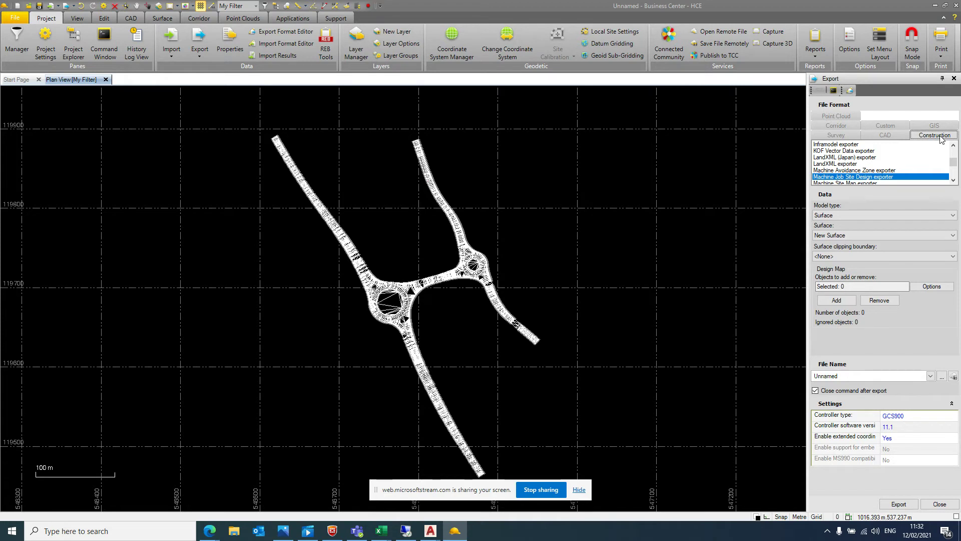
mouse_move(954, 162)
left_mouse_down()
mouse_move(955, 148)
mouse_move(954, 172)
left_mouse_up()
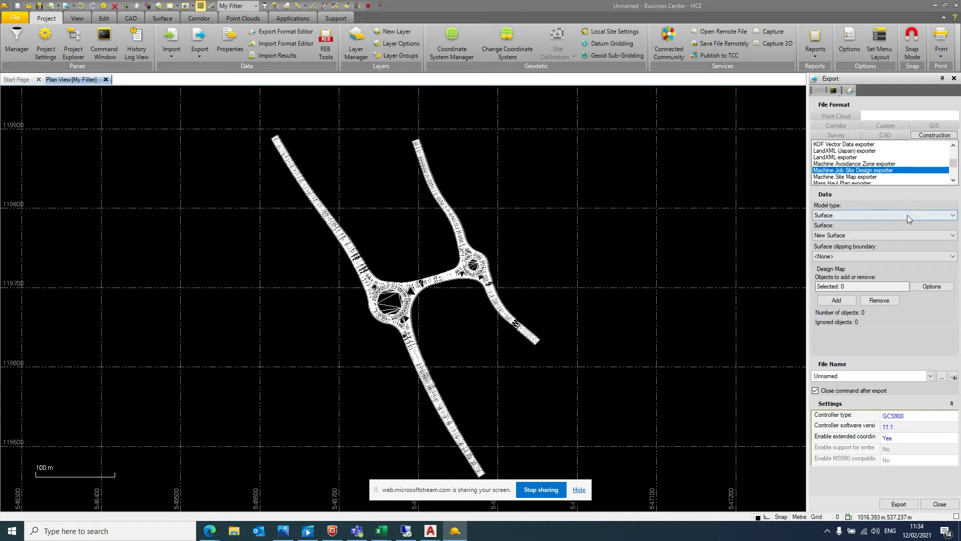
left_click(864, 236)
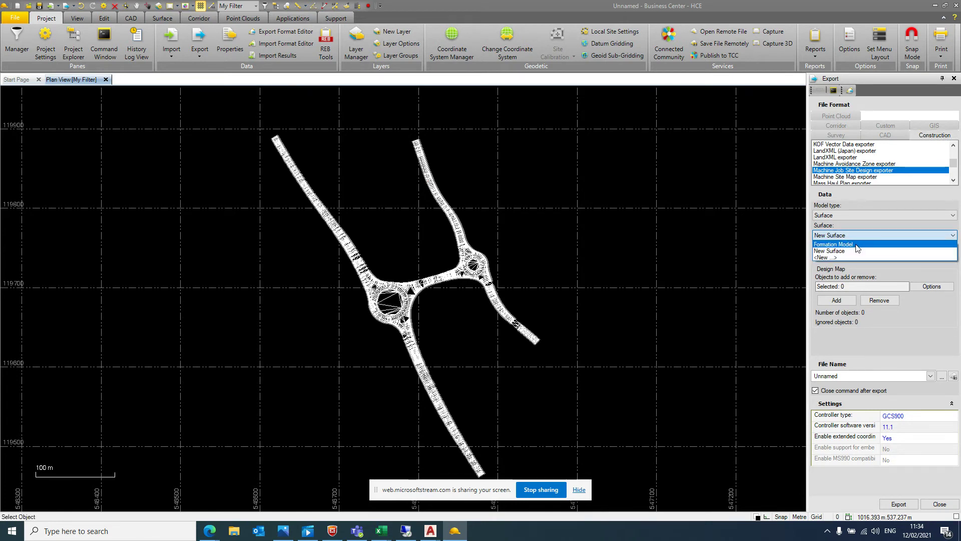
left_click(859, 245)
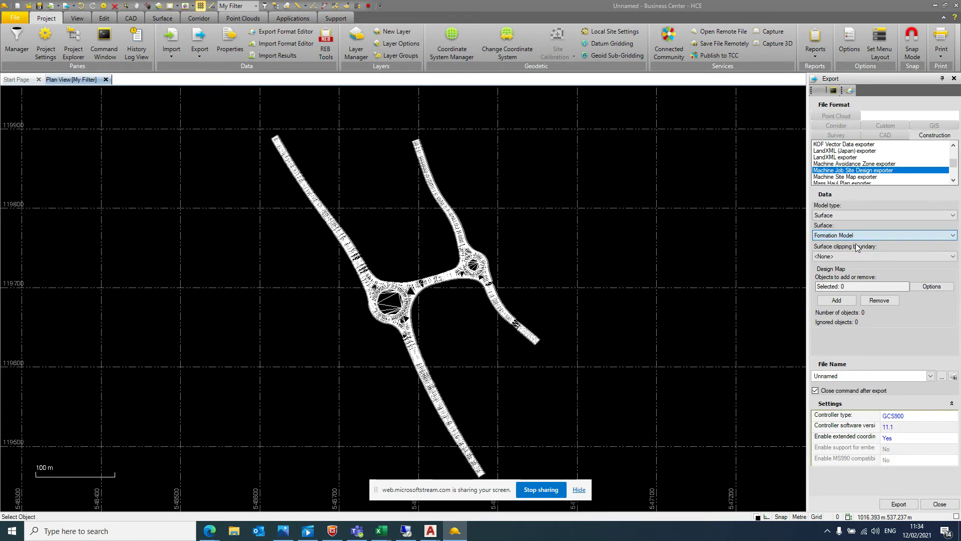
Step: Add all objects in the drawing to the Formation Model export's design map
left_click(937, 290)
left_click(912, 298)
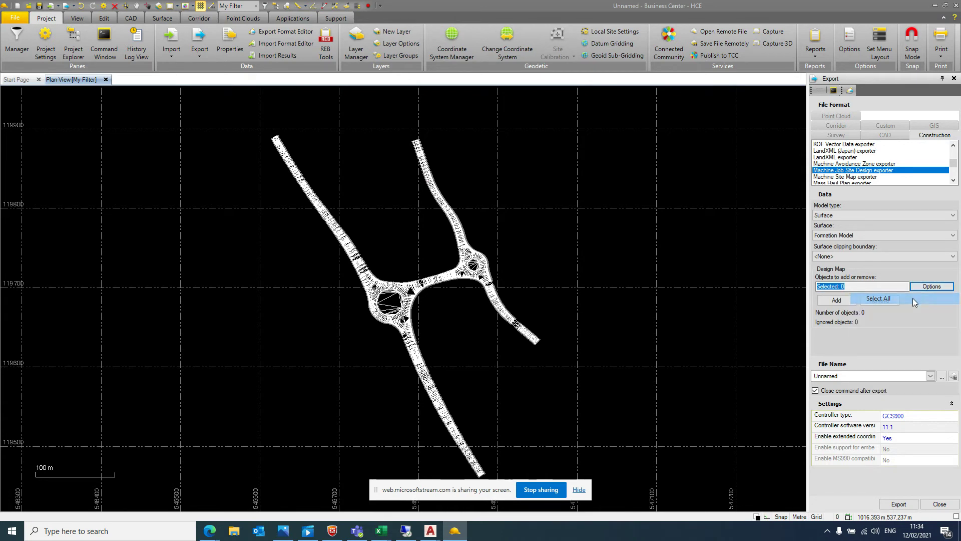
left_click(844, 301)
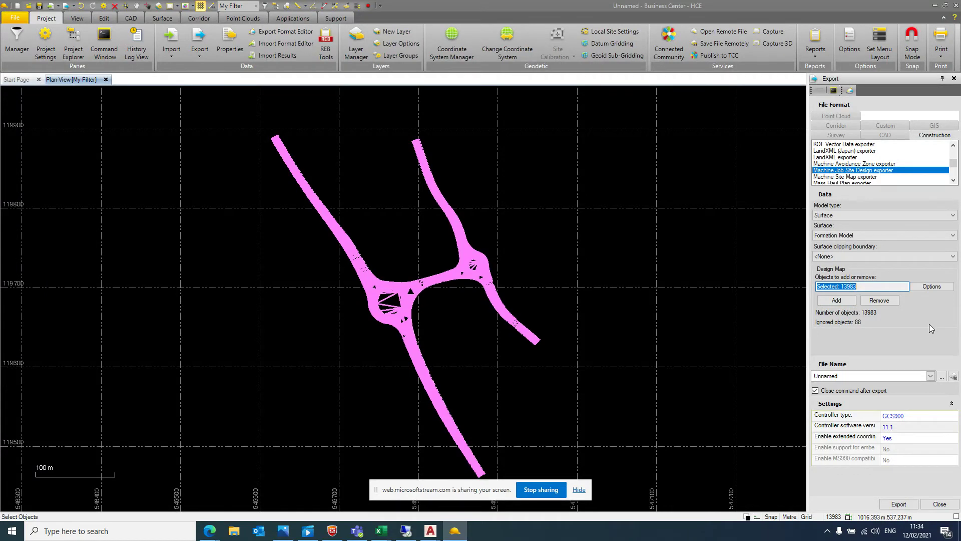
Step: Name the export file Formation Model, place it in the MC Data folder under Documents, and run the export
mouse_move(844, 375)
left_mouse_down()
mouse_move(803, 366)
mouse_move(815, 390)
mouse_move(822, 376)
mouse_move(856, 374)
left_mouse_up()
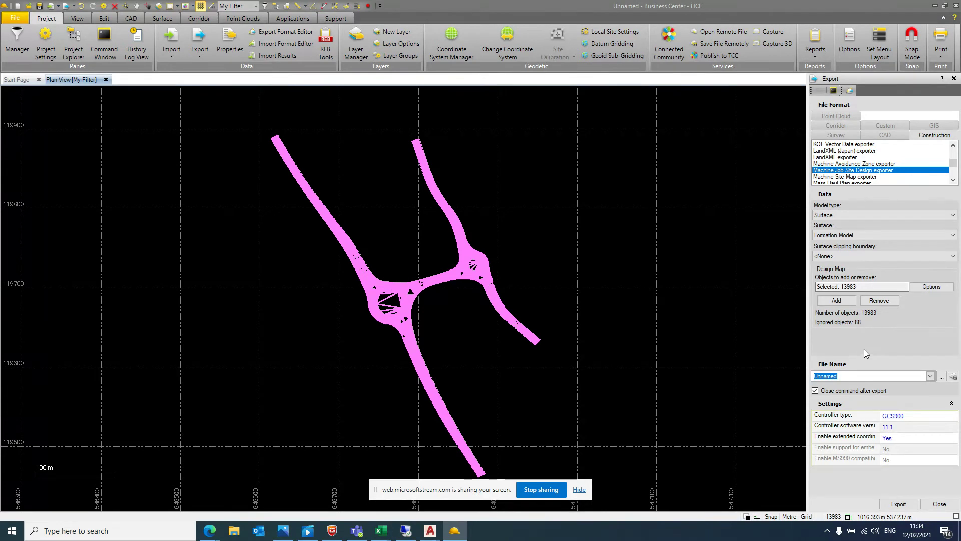
type("Formation Model")
left_click(941, 376)
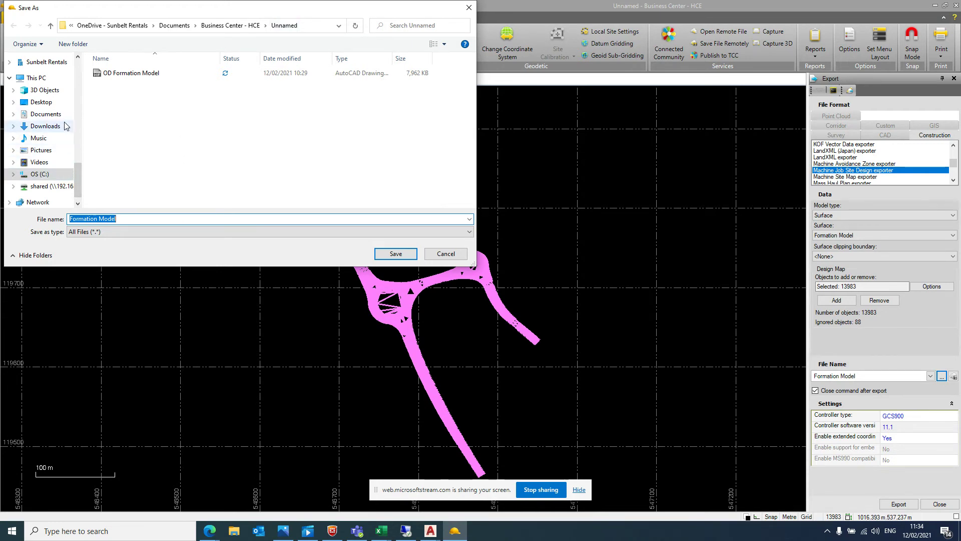
left_click(46, 114)
left_click(157, 129)
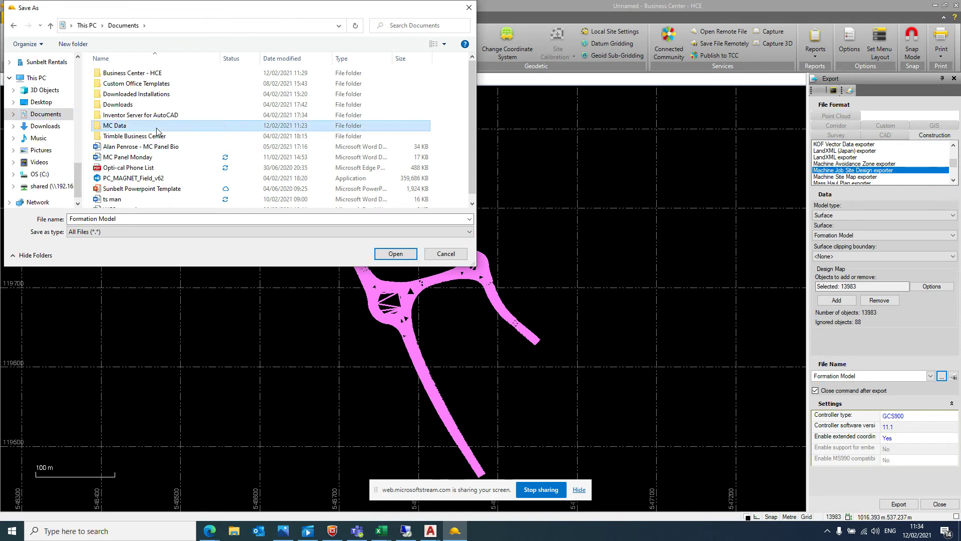
double_click(157, 129)
left_click(396, 254)
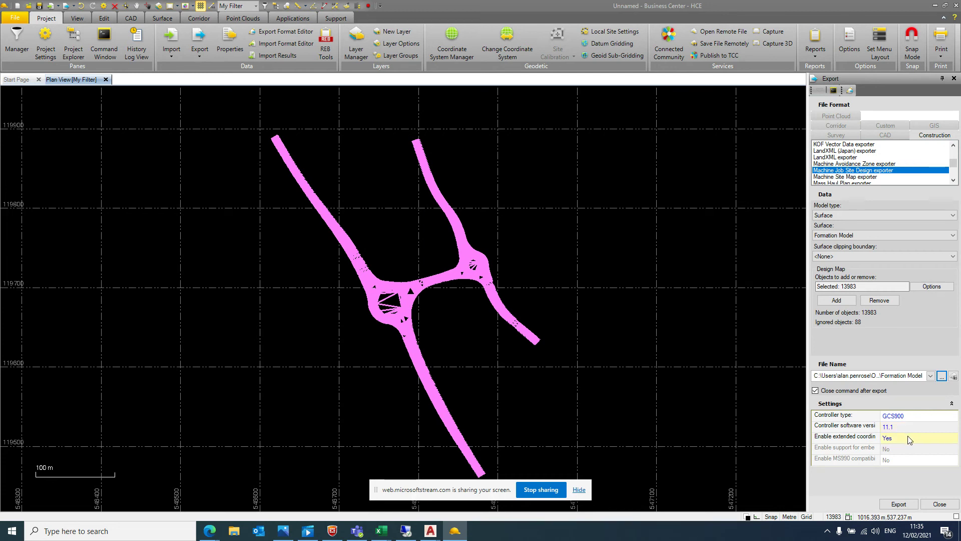
left_click(899, 504)
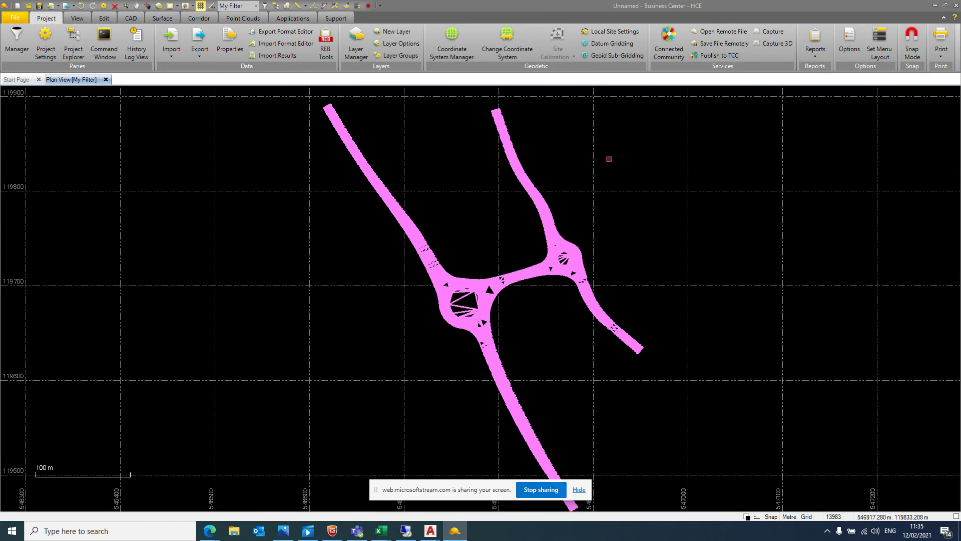
Step: Set up another construction export with the Machine Site Map exporter and name its file 3D Lines.svl
left_click(209, 41)
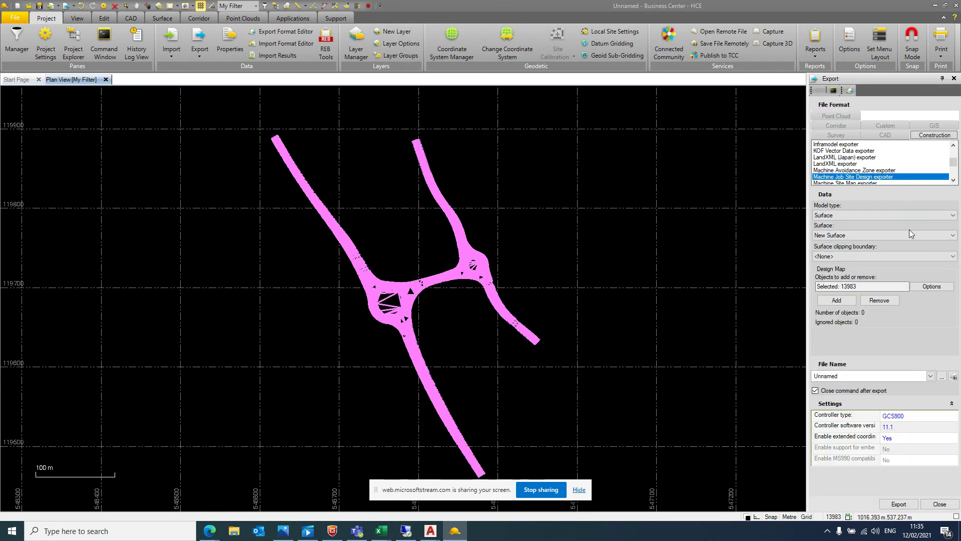
scroll(900, 174, "down", 1)
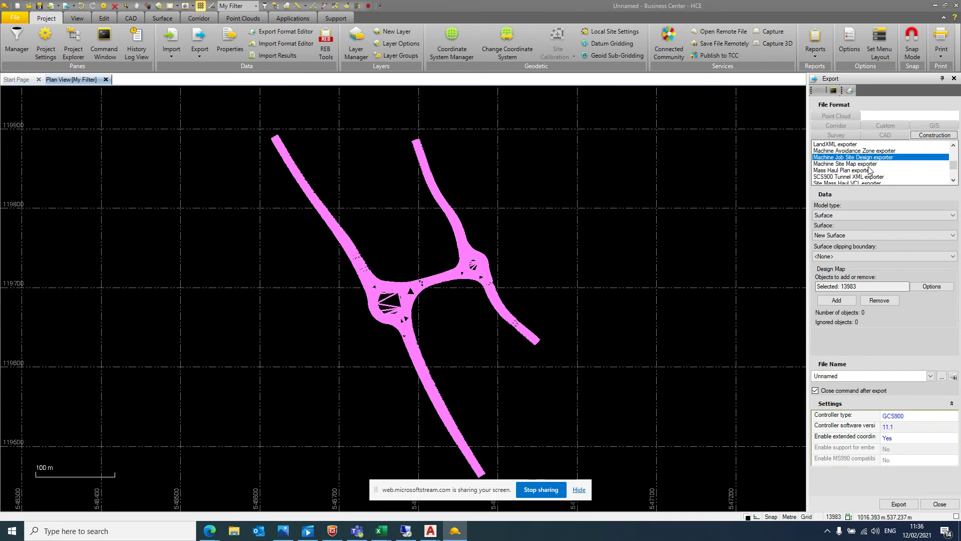
left_click(870, 166)
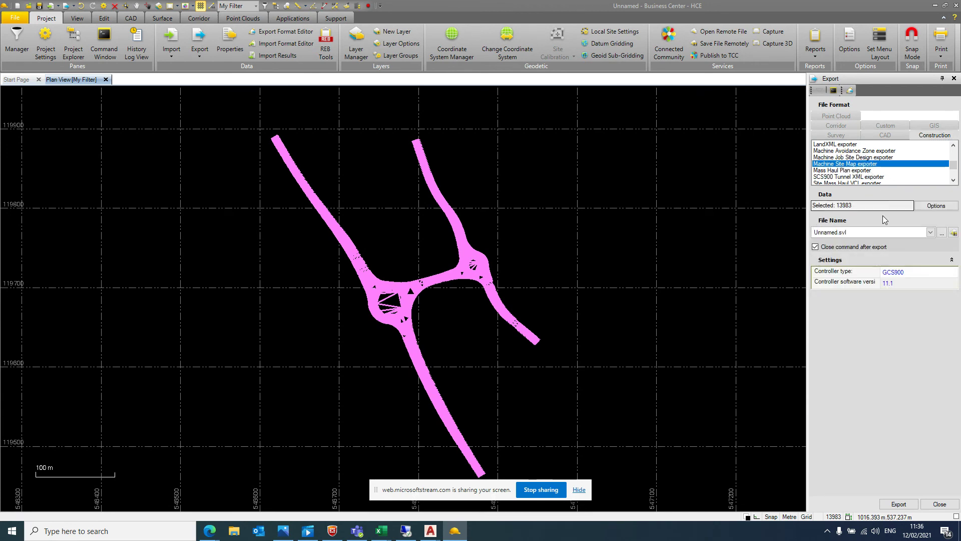
double_click(850, 233)
left_click(842, 232)
double_click(838, 232)
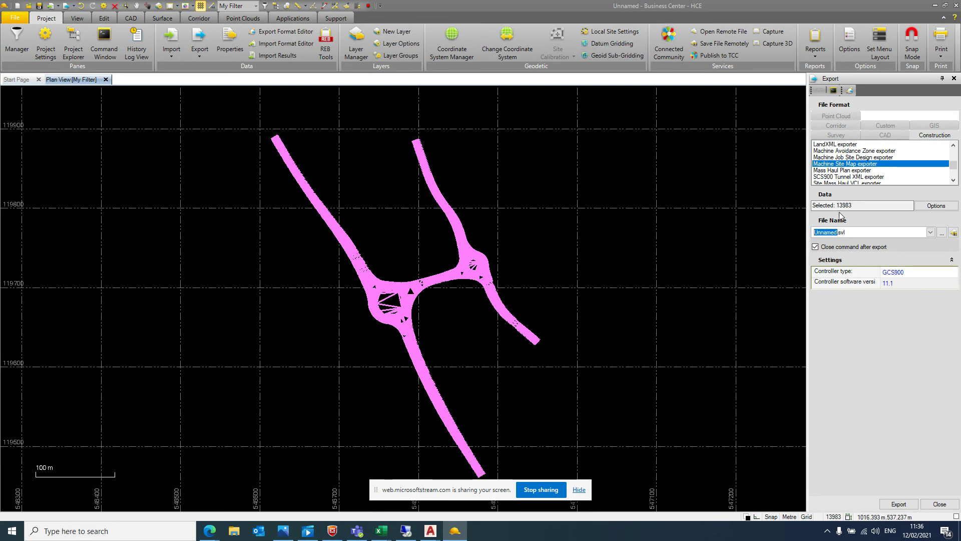
type("3D Lines")
Step: Place the 3D Lines file in the MC Data folder under Documents and export the site map
left_click(942, 232)
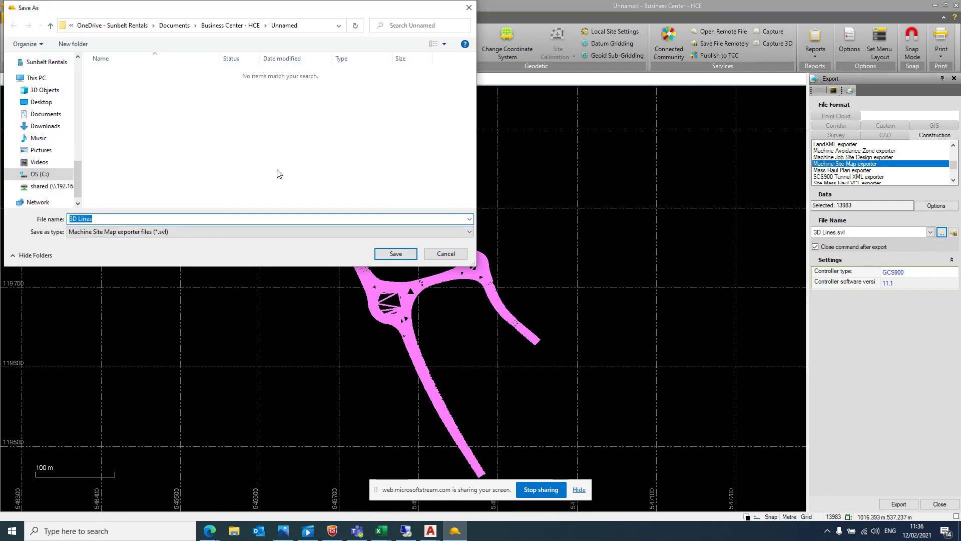
left_click(45, 114)
double_click(156, 128)
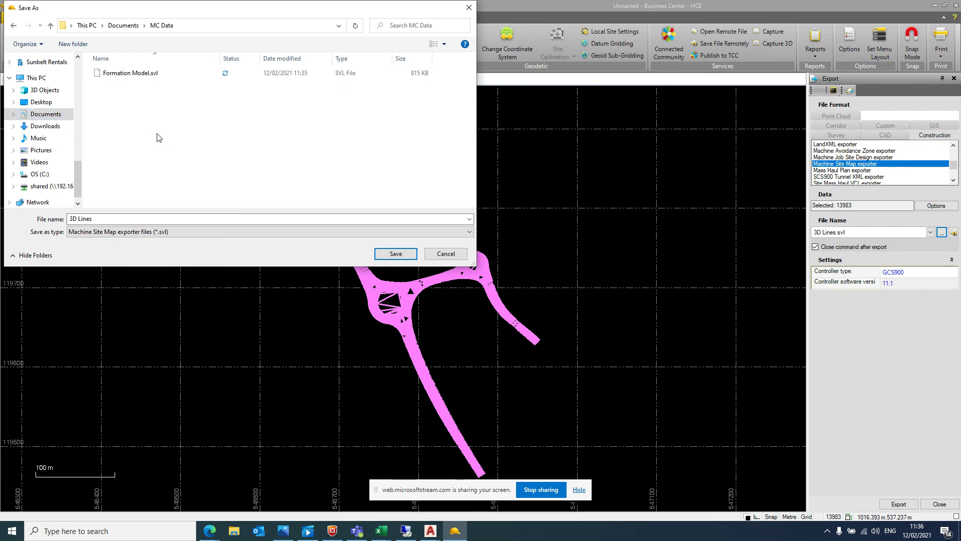
left_click(404, 254)
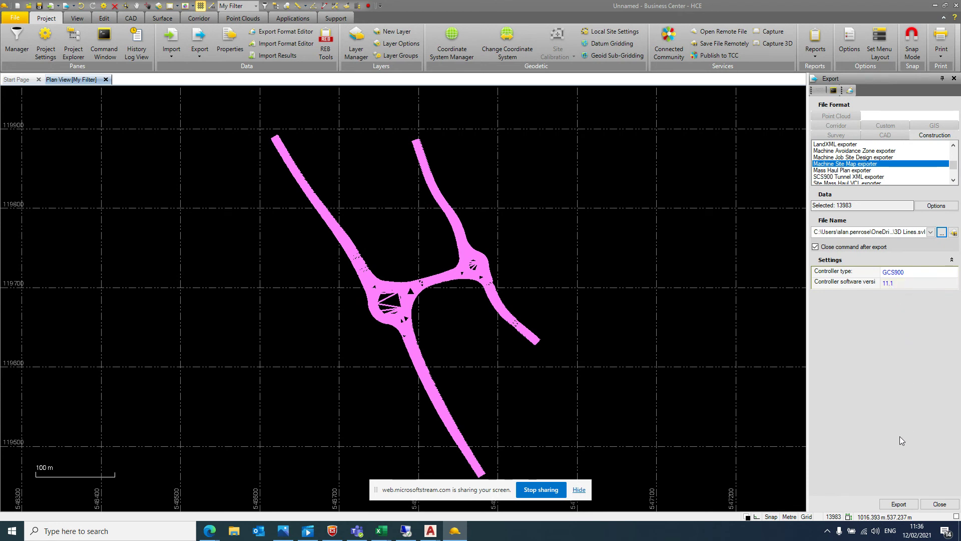
left_click(898, 503)
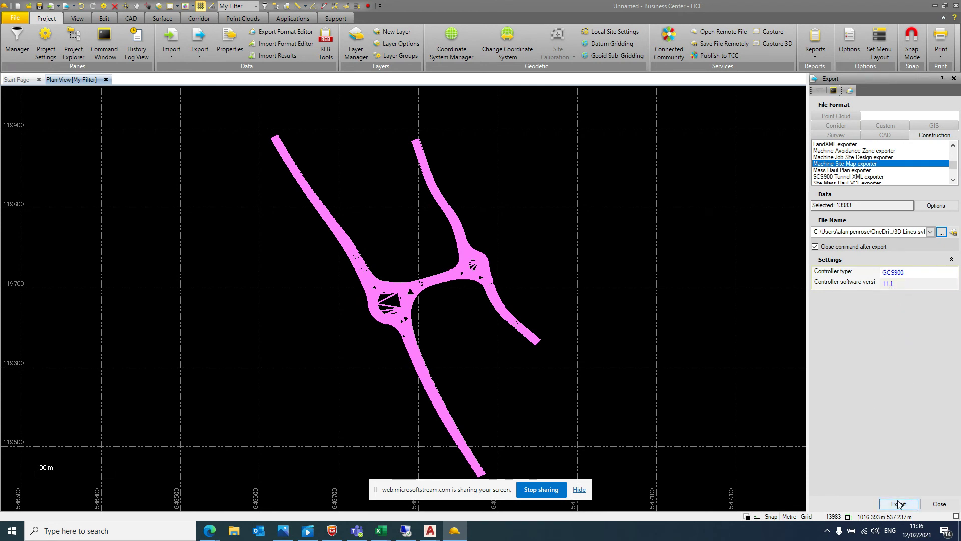